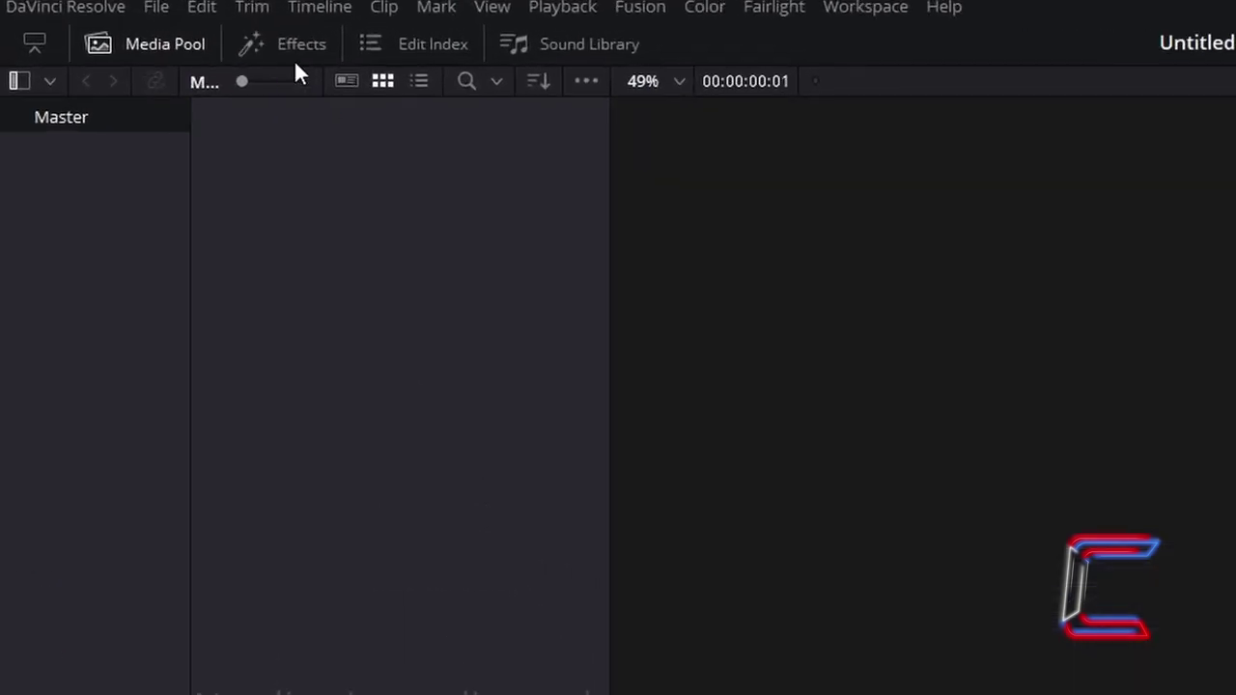
Add a Fusion Composition effect at the start of the timeline and open the clip in the Fusion page.
{"action": "left_click", "coordinate": [295, 58]}
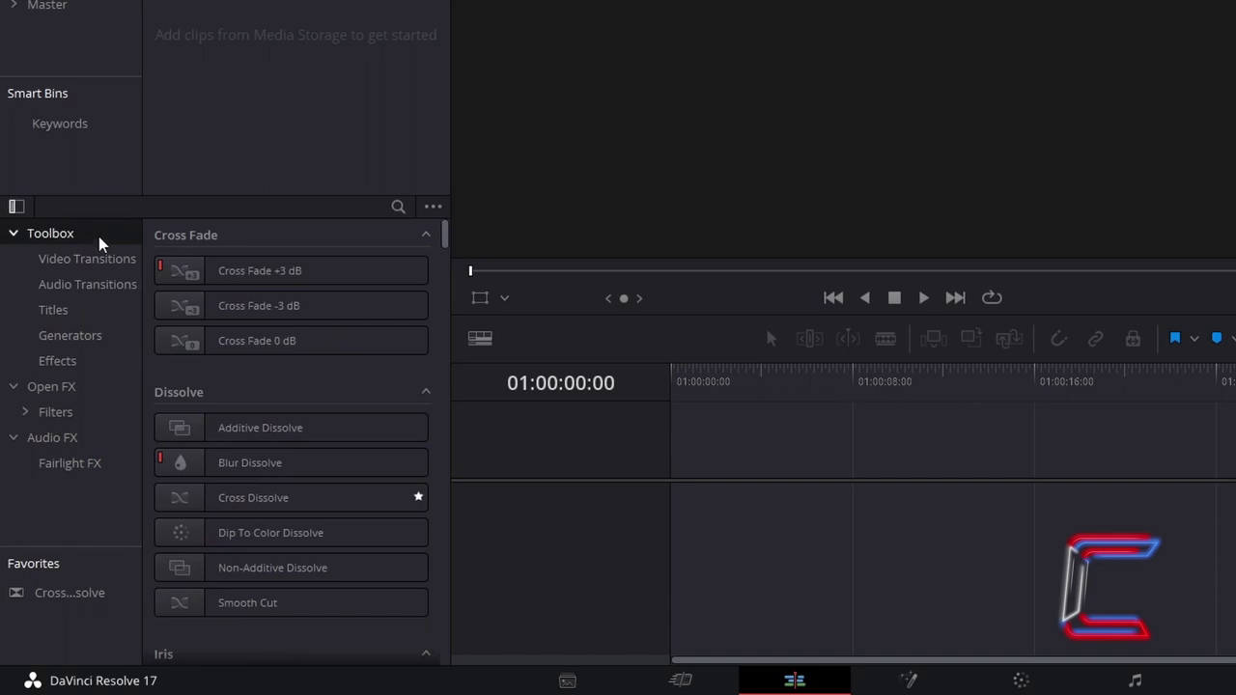
{"action": "left_click", "coordinate": [107, 362]}
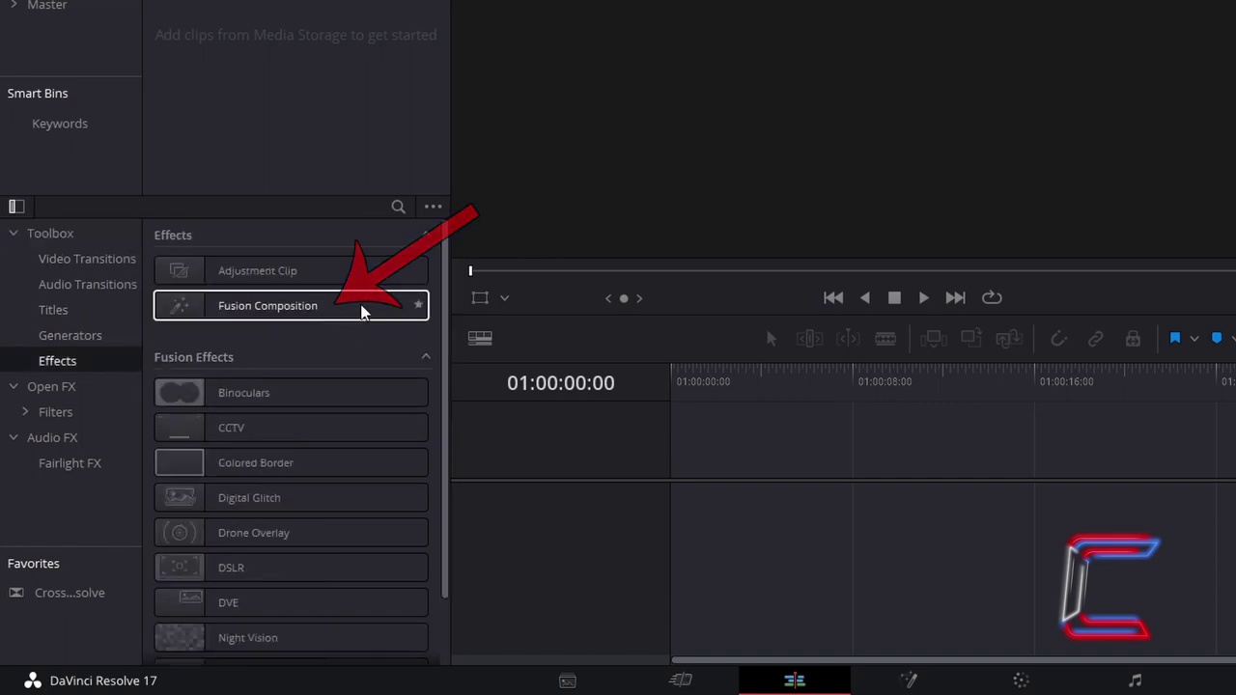
{"action": "left_click_drag", "start_coordinate": [362, 312], "coordinate": [690, 490]}
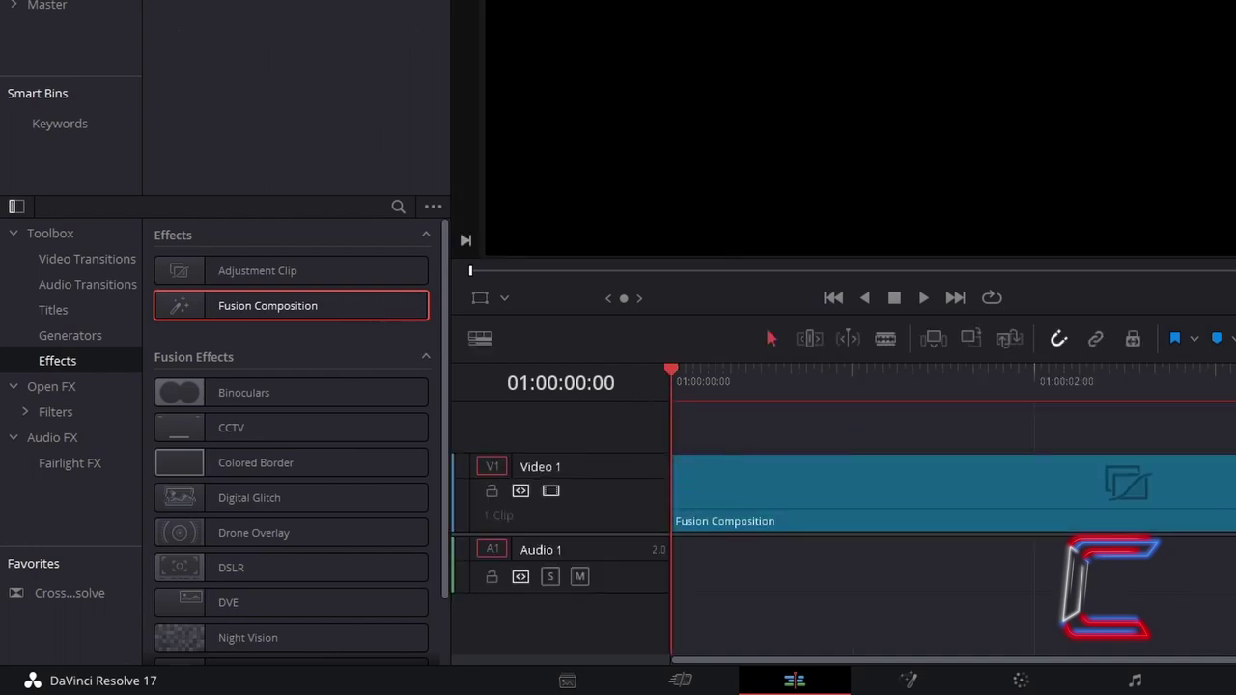
{"action": "key", "text": "ctrl+minus"}
{"action": "key", "text": "End"}
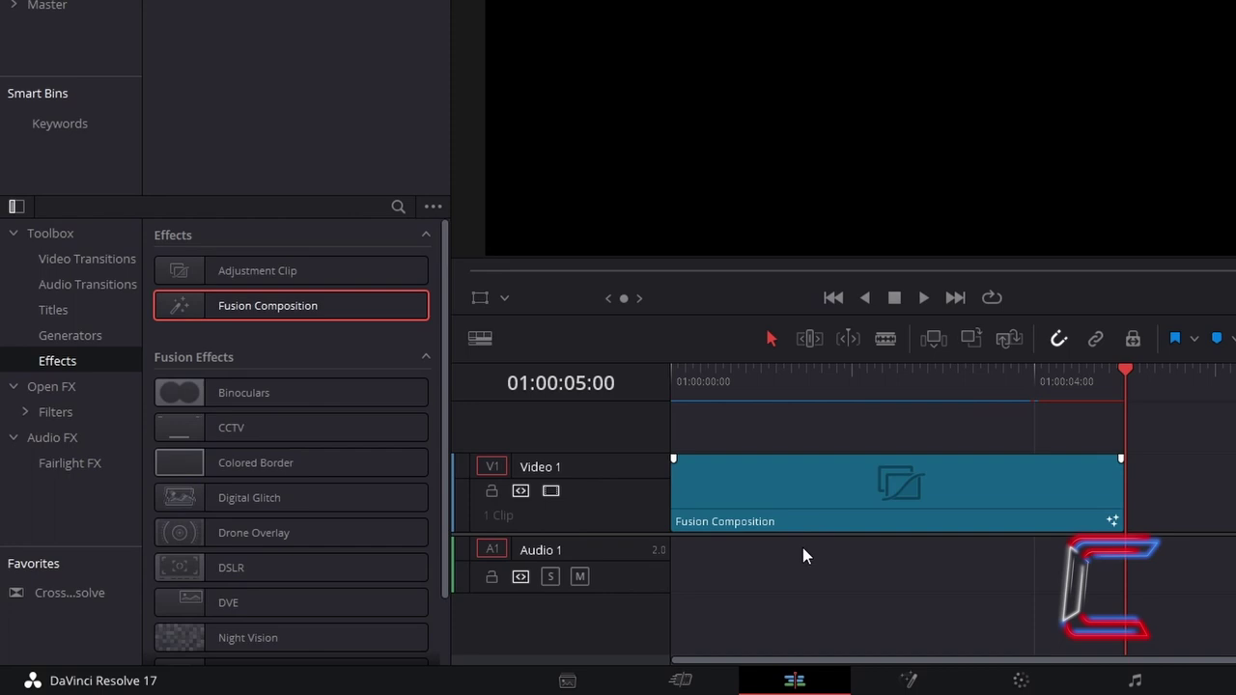
{"action": "right_click", "coordinate": [834, 499]}
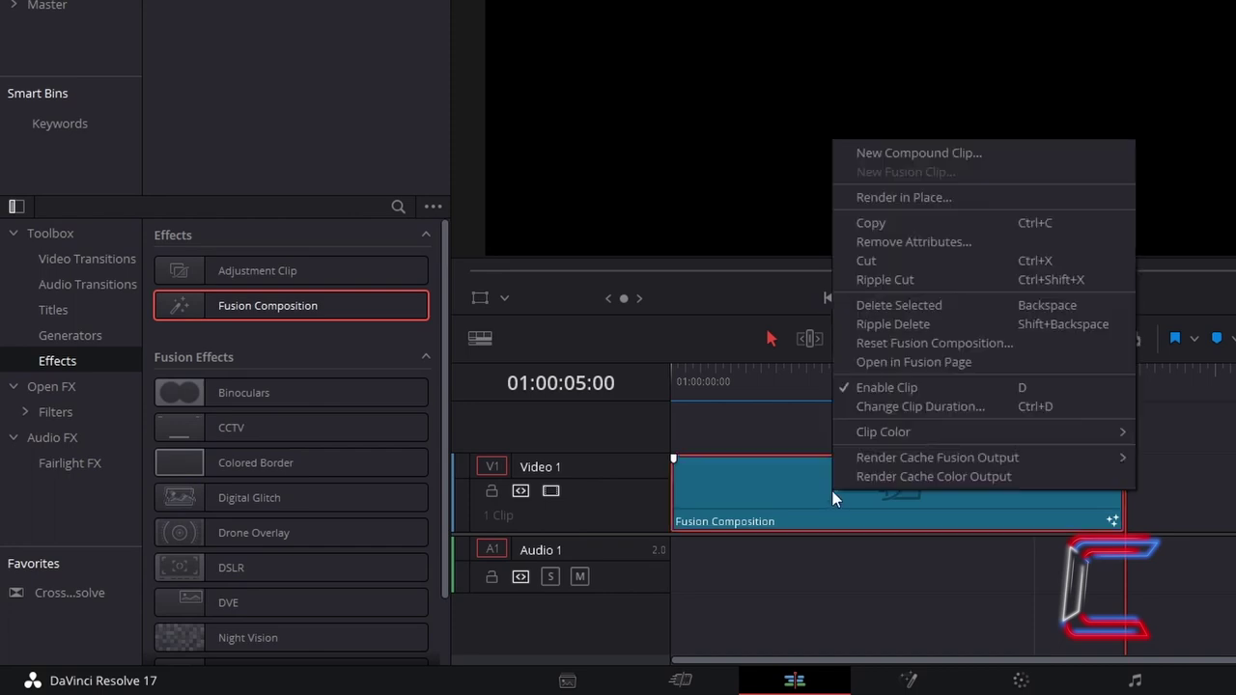
{"action": "left_click", "coordinate": [982, 364]}
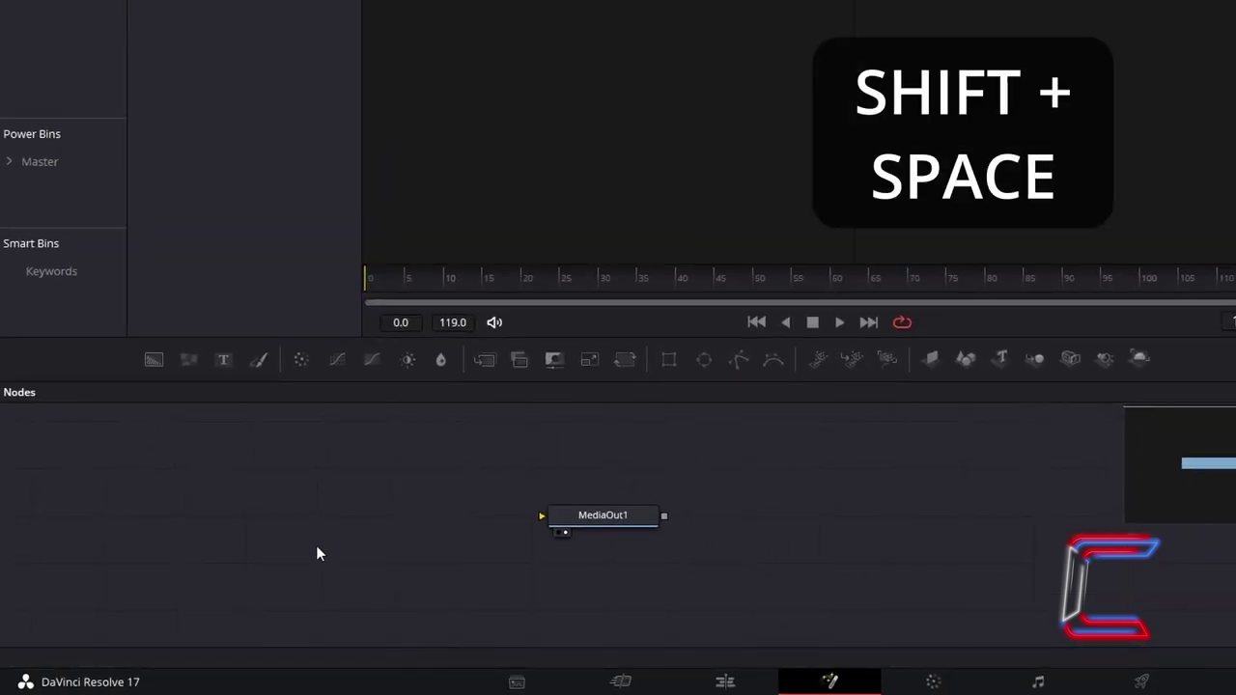
Add a Merge (Mrg) node to the node graph.
{"action": "key", "text": "shift+space"}
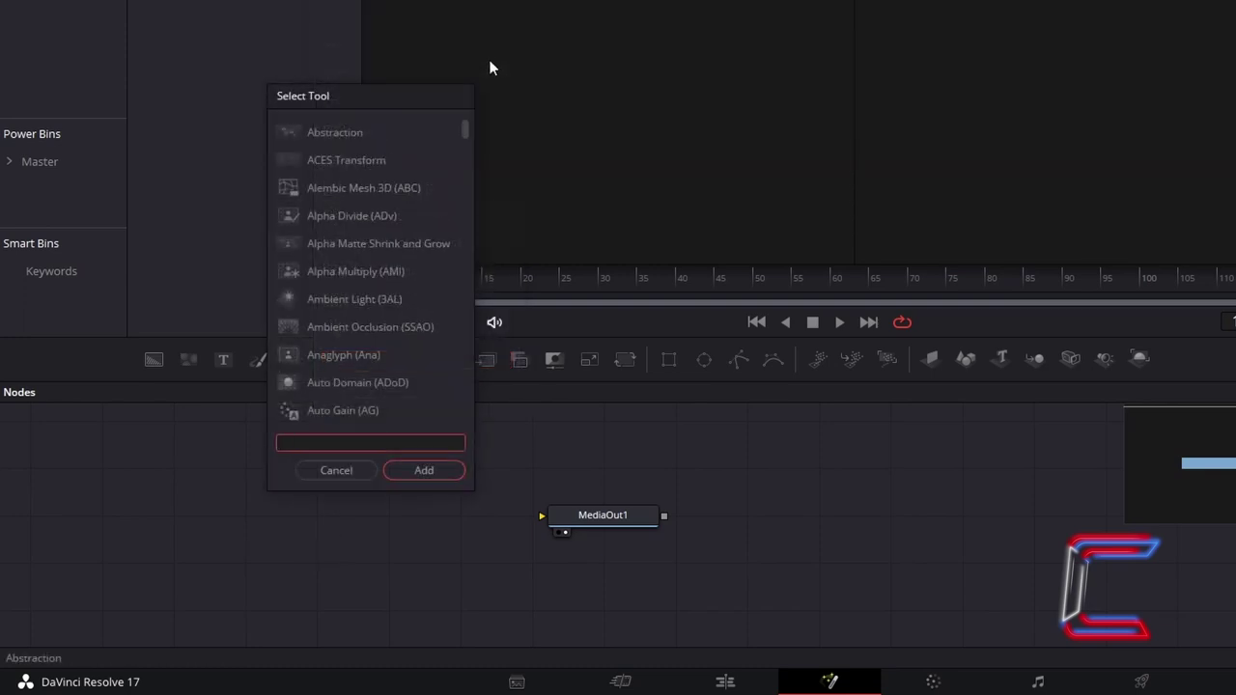
{"action": "type", "text": "Merge"}
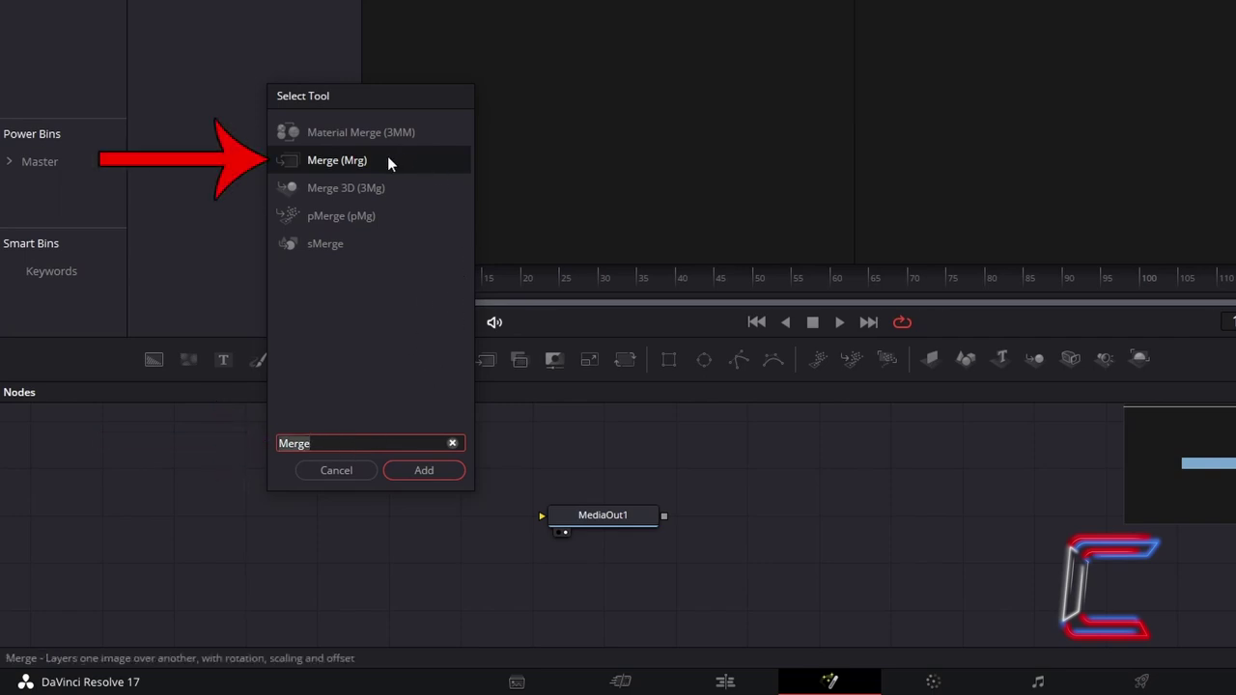
{"action": "left_click", "coordinate": [424, 470]}
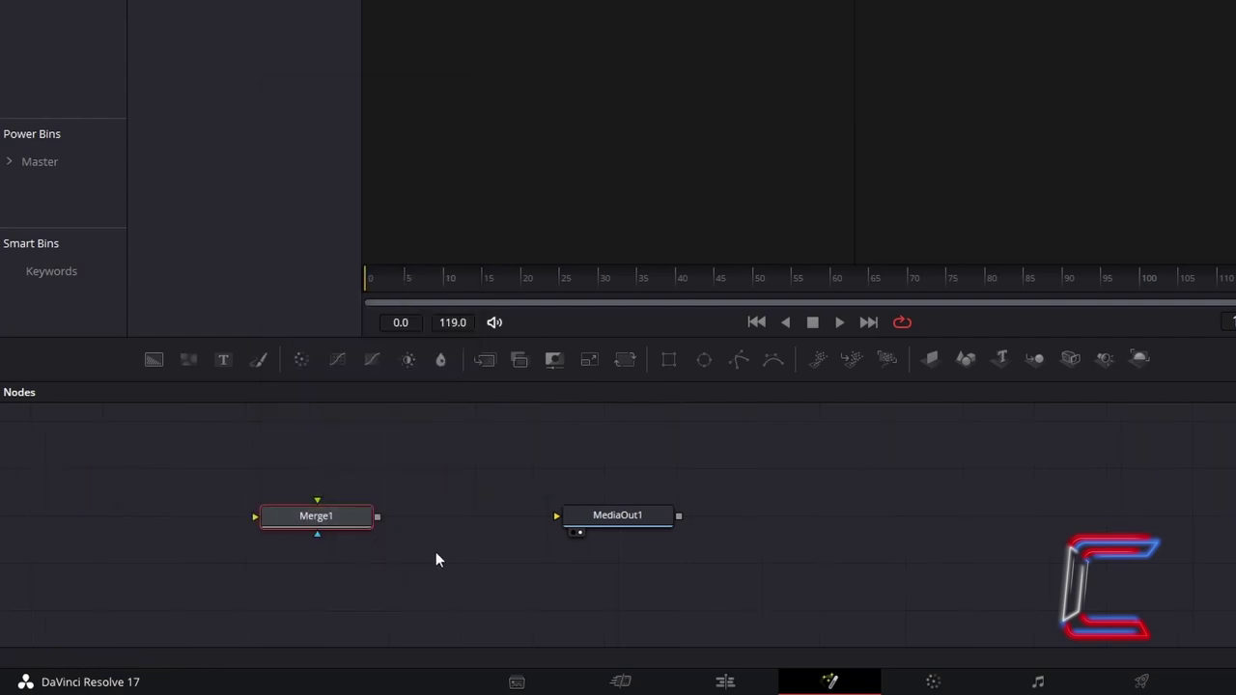
Add a Transform (Xf) node after Merge1 and connect its output to MediaOut1.
{"action": "key", "text": "shift+space"}
{"action": "type", "text": "transform"}
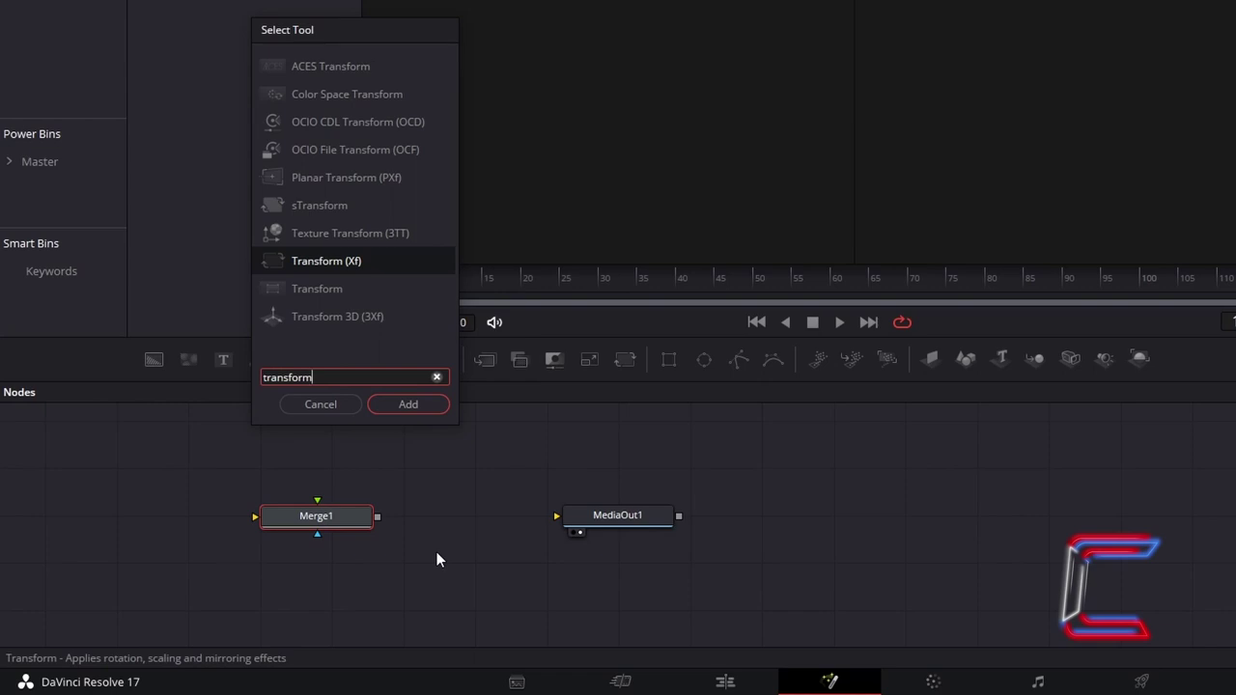
{"action": "left_click", "coordinate": [379, 263]}
{"action": "left_click", "coordinate": [435, 404]}
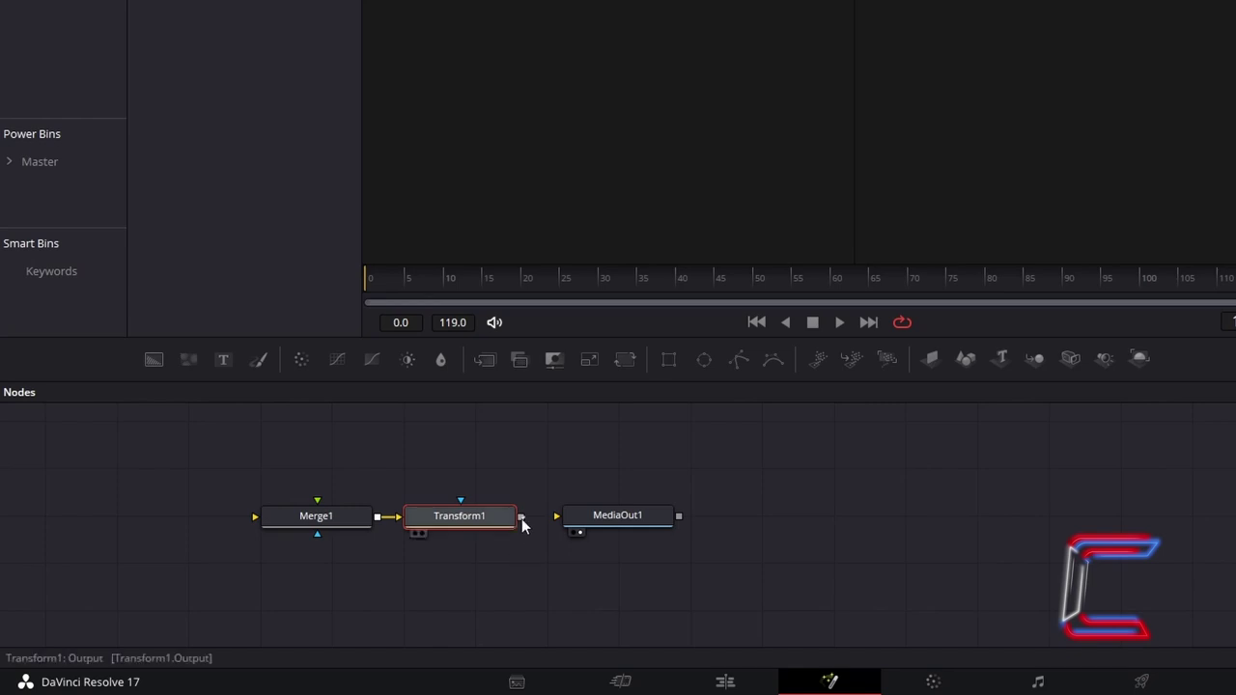
{"action": "left_click_drag", "start_coordinate": [522, 519], "coordinate": [559, 522]}
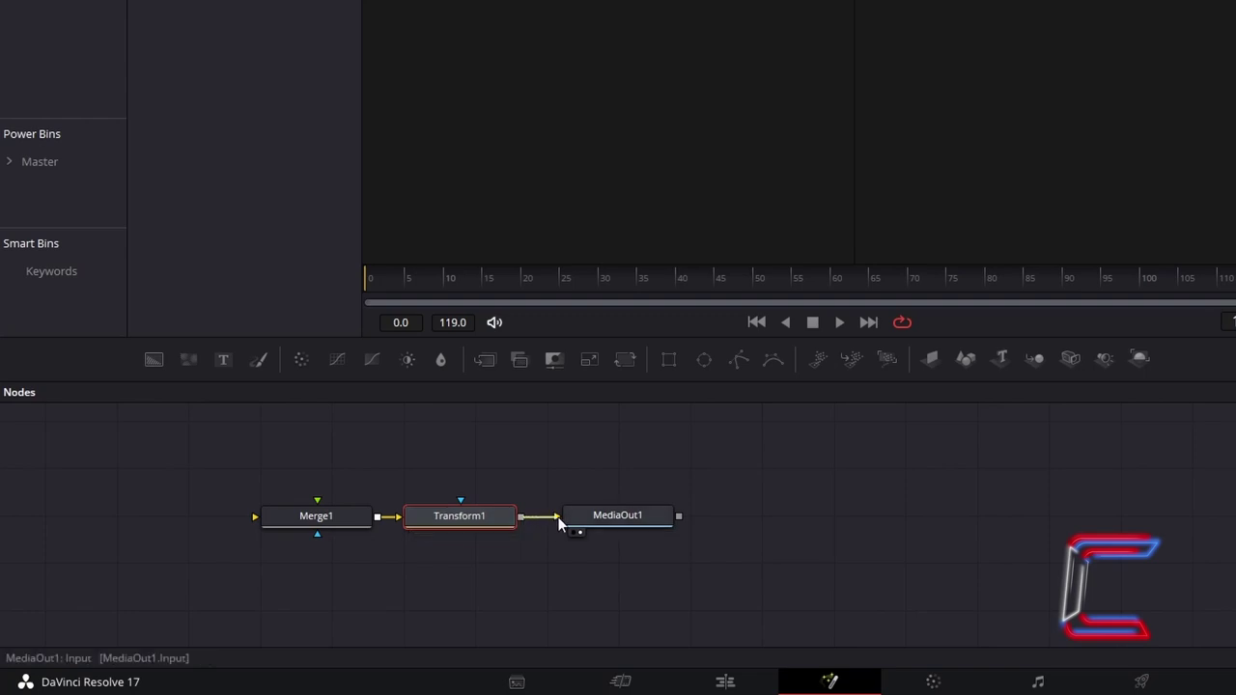
{"action": "left_click", "coordinate": [538, 432]}
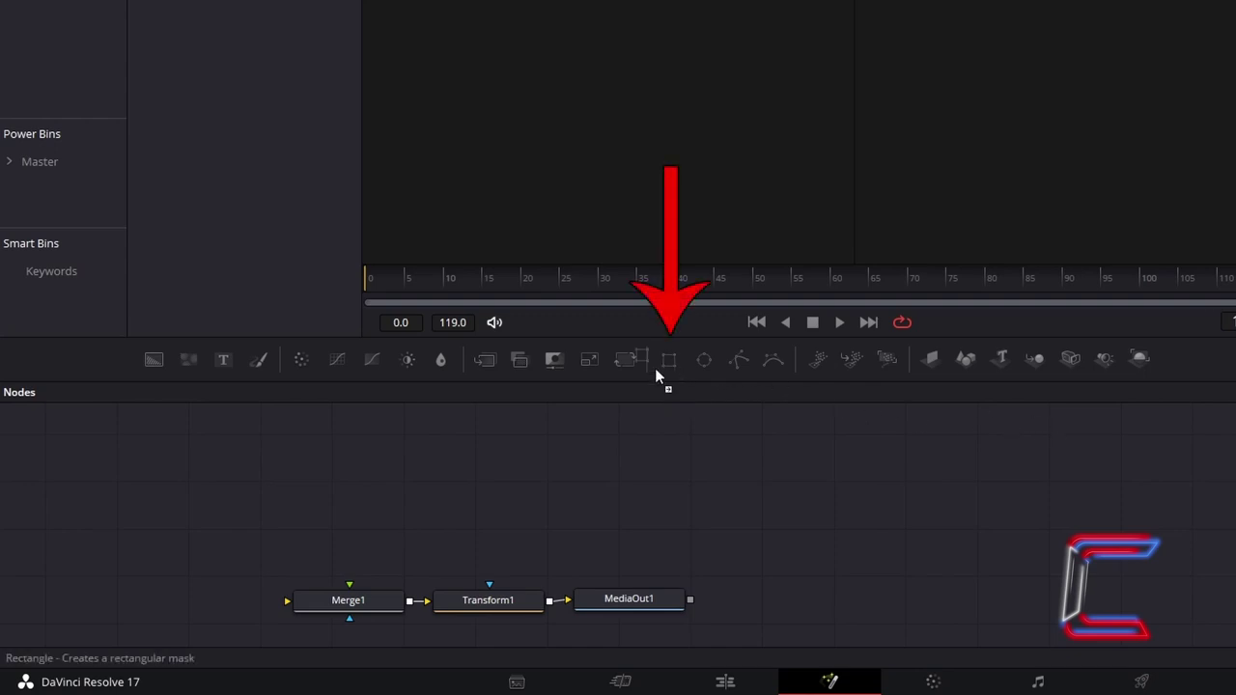
Add two Rectangle and three Ellipse mask nodes in a column, plus a Background node in front of Merge1.
{"action": "left_click_drag", "start_coordinate": [669, 359], "coordinate": [87, 447]}
{"action": "left_click_drag", "start_coordinate": [664, 366], "coordinate": [76, 484]}
{"action": "left_click_drag", "start_coordinate": [704, 359], "coordinate": [80, 613]}
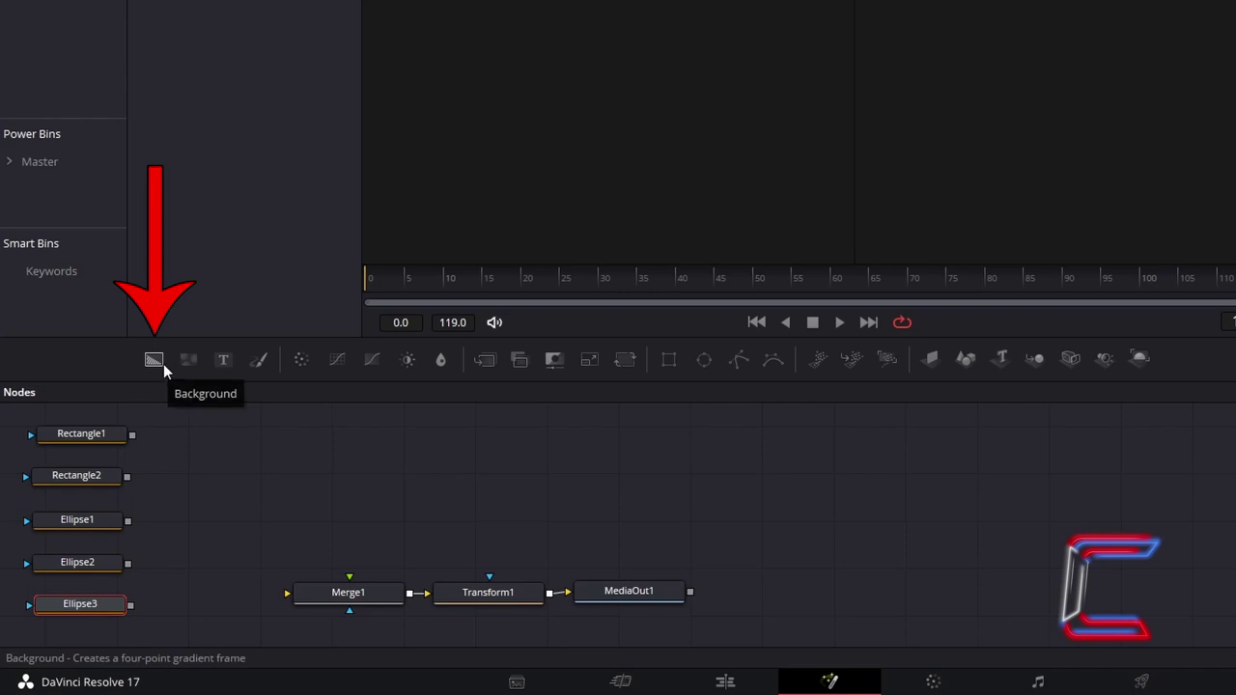
{"action": "left_click_drag", "start_coordinate": [162, 361], "coordinate": [214, 594]}
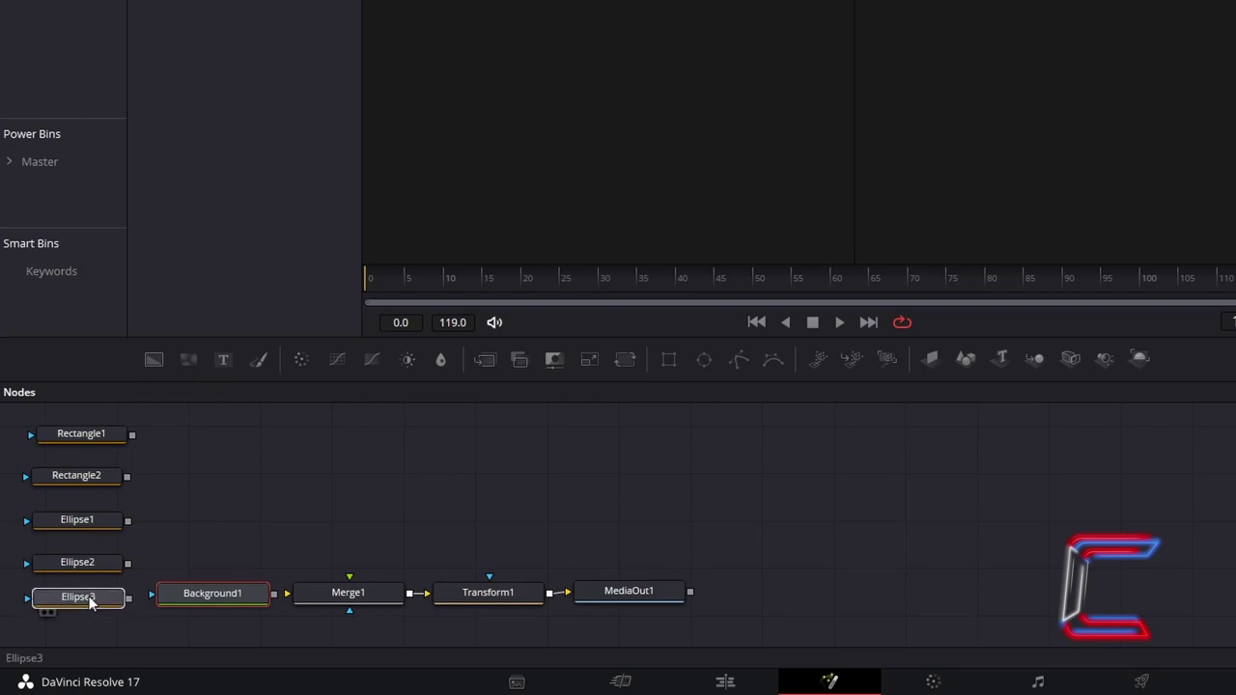
Set the Rectangle1 mask's width to 0.2 and height to 0.3.
{"action": "left_click", "coordinate": [114, 444]}
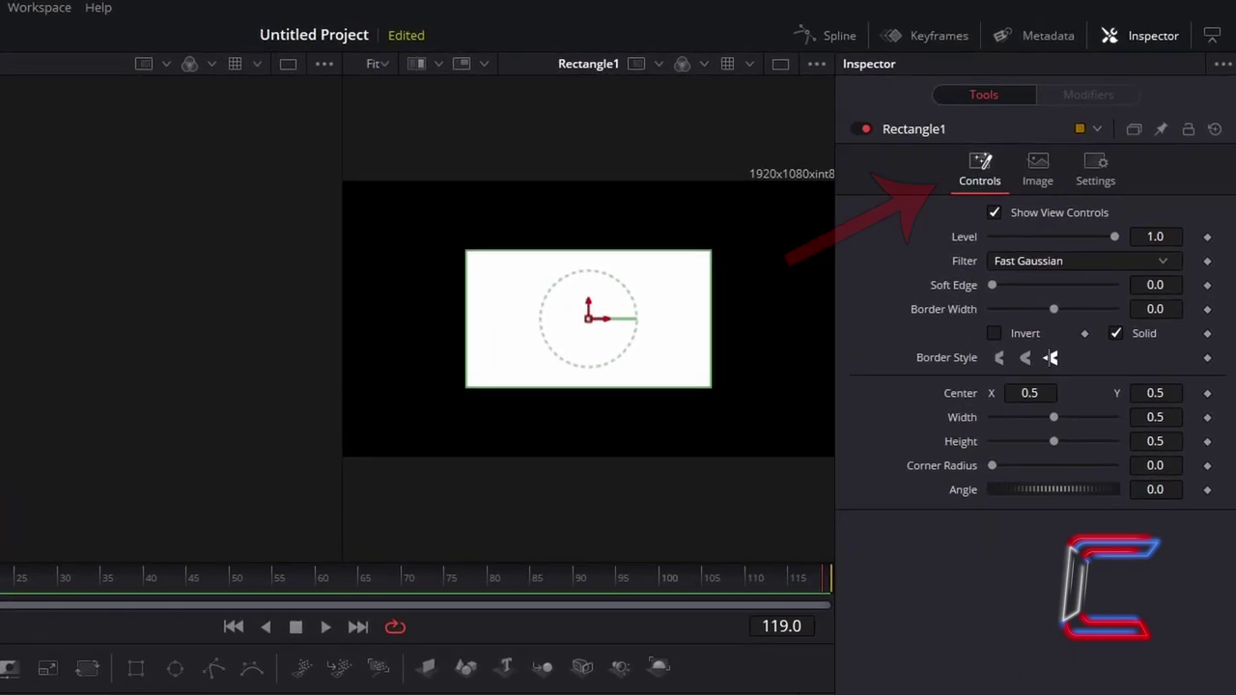
{"action": "left_click", "coordinate": [1177, 419]}
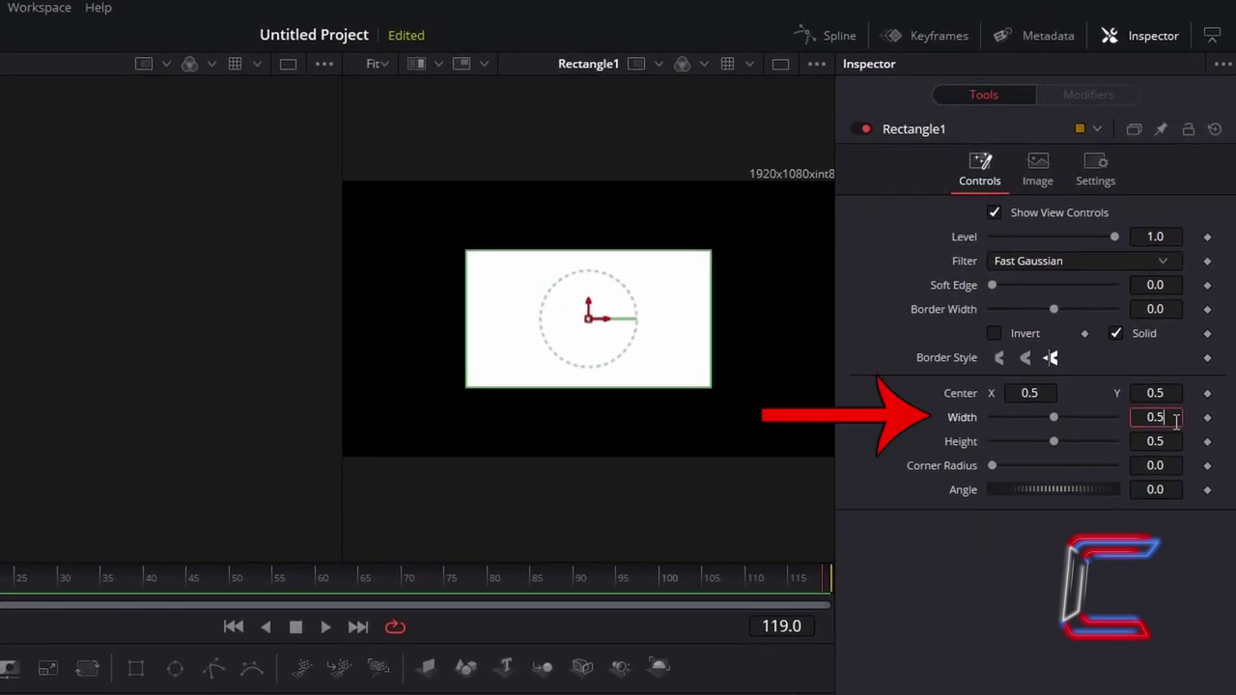
{"action": "key", "text": "BackSpace"}
{"action": "type", "text": "2"}
{"action": "key", "text": "Tab"}
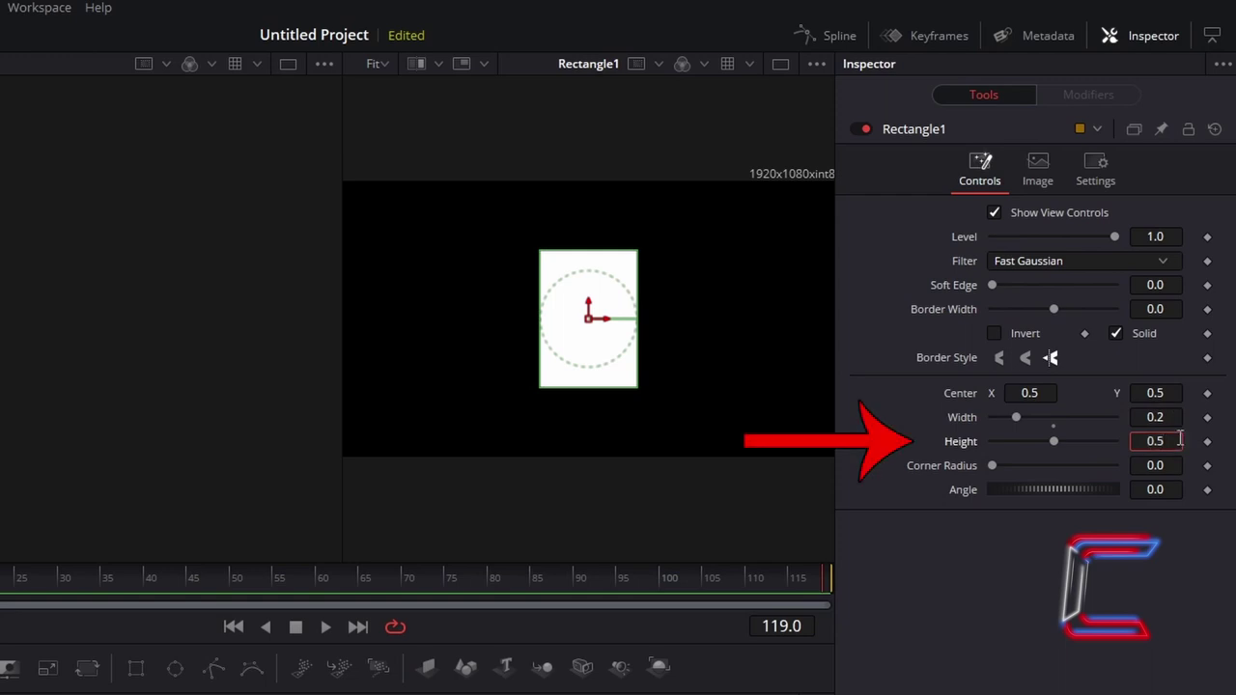
{"action": "key", "text": "BackSpace"}
{"action": "type", "text": "3"}
{"action": "key", "text": "Tab"}
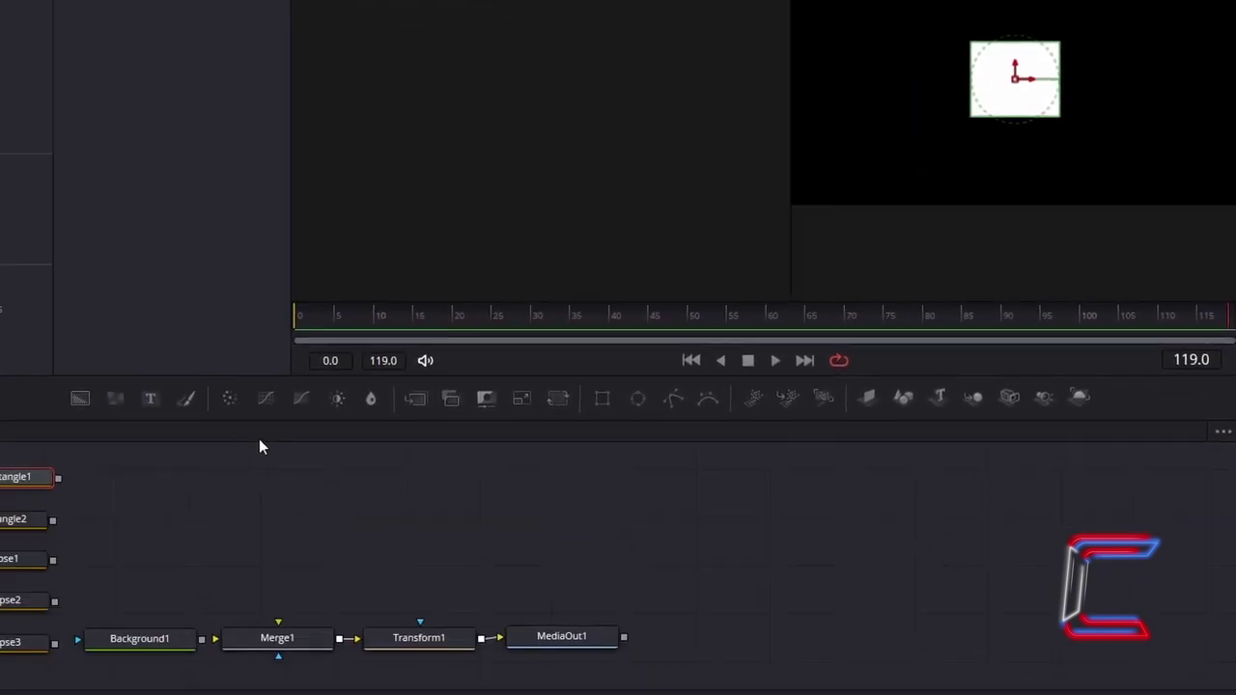
Connect Rectangle1's output to Rectangle2 and show Rectangle2 in the viewer.
{"action": "left_click_drag", "start_coordinate": [134, 443], "coordinate": [25, 480]}
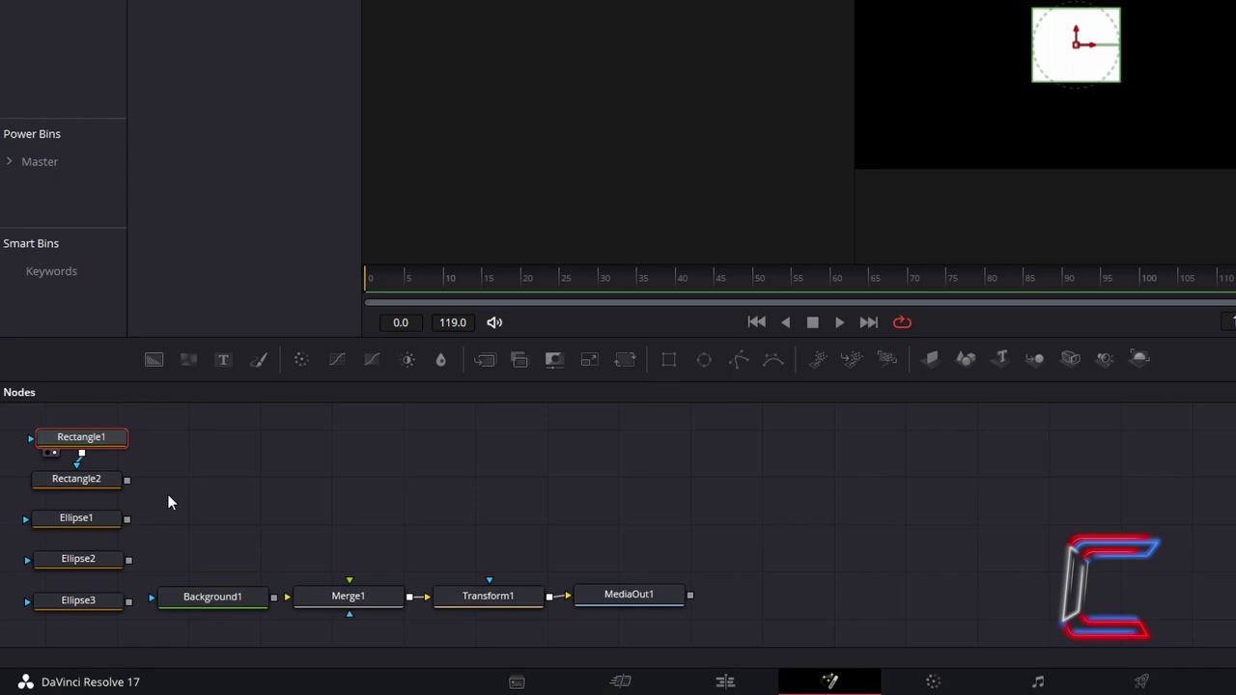
{"action": "left_click", "coordinate": [60, 489]}
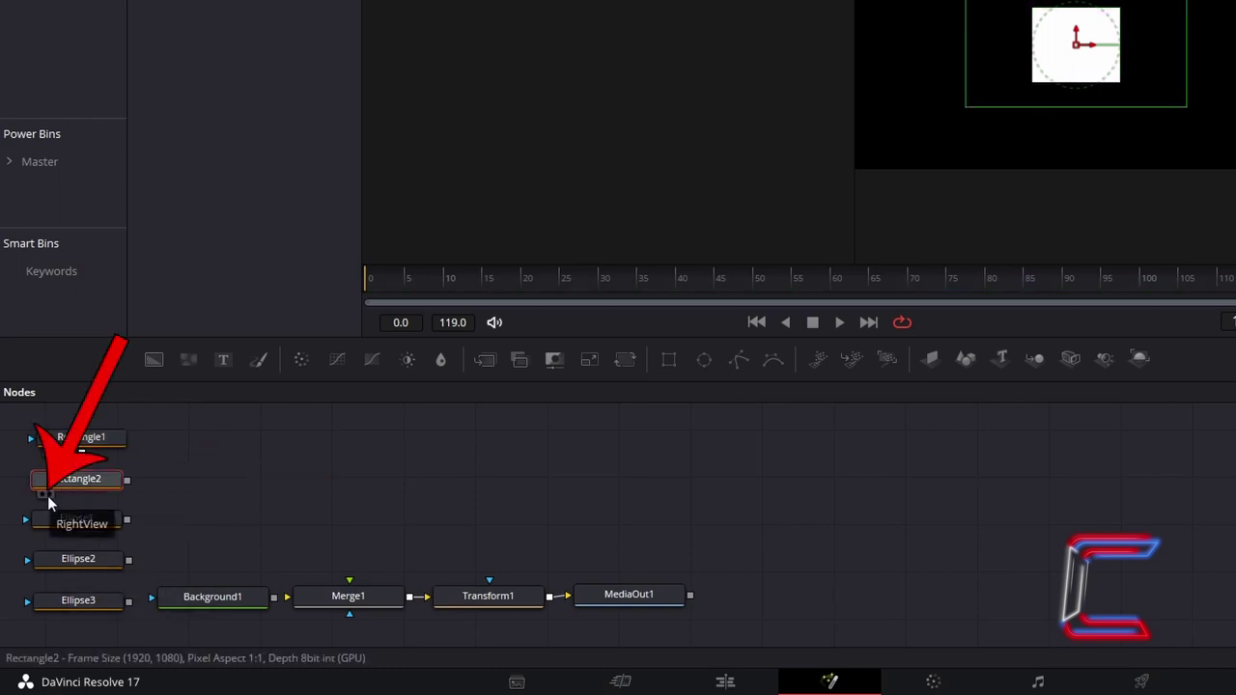
{"action": "left_click", "coordinate": [46, 495]}
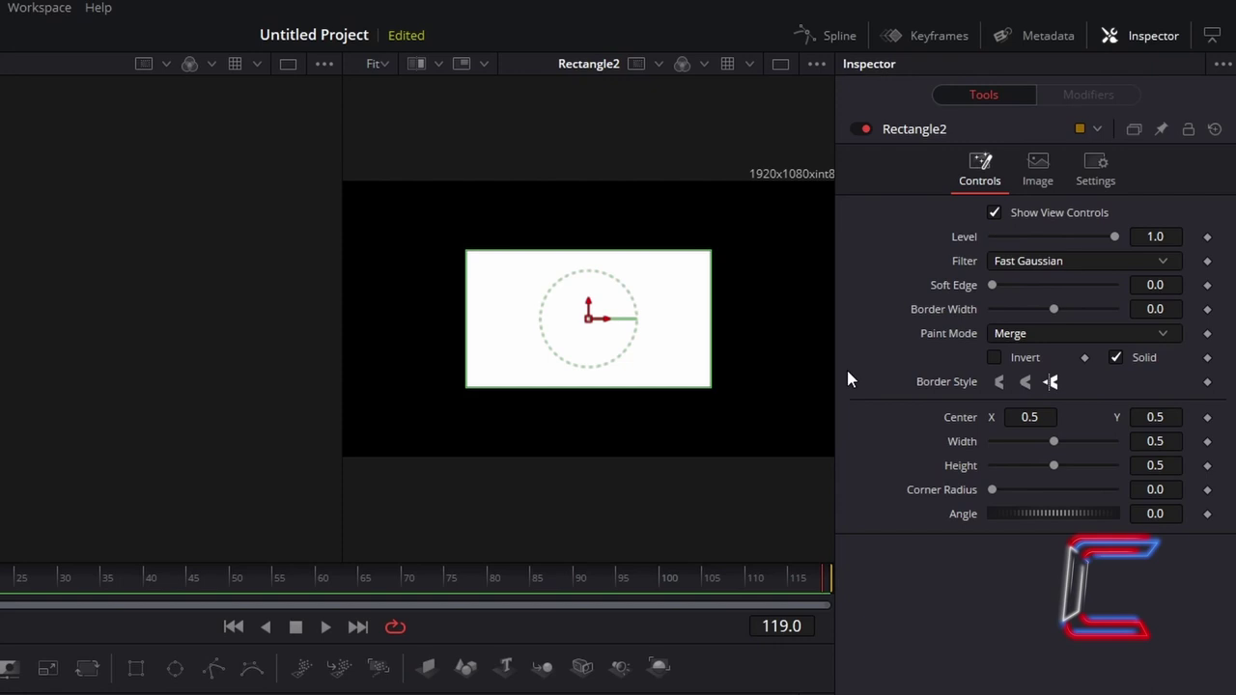
Set the Rectangle2 mask's center Y to 0.42, width to 0.4 and height to 0.15.
{"action": "left_click", "coordinate": [1177, 416]}
{"action": "key", "text": "BackSpace"}
{"action": "type", "text": "42"}
{"action": "key", "text": "Tab"}
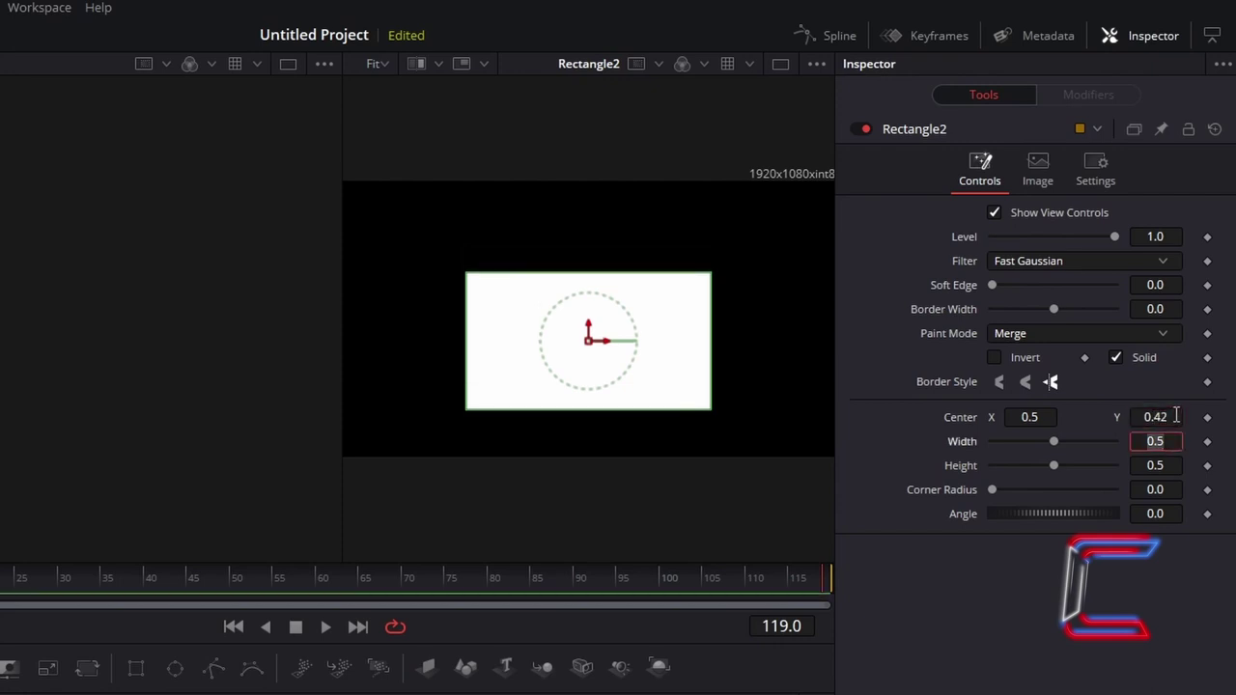
{"action": "left_click", "coordinate": [1178, 440]}
{"action": "key", "text": "BackSpace"}
{"action": "type", "text": "4"}
{"action": "key", "text": "Tab"}
{"action": "left_click", "coordinate": [1180, 465]}
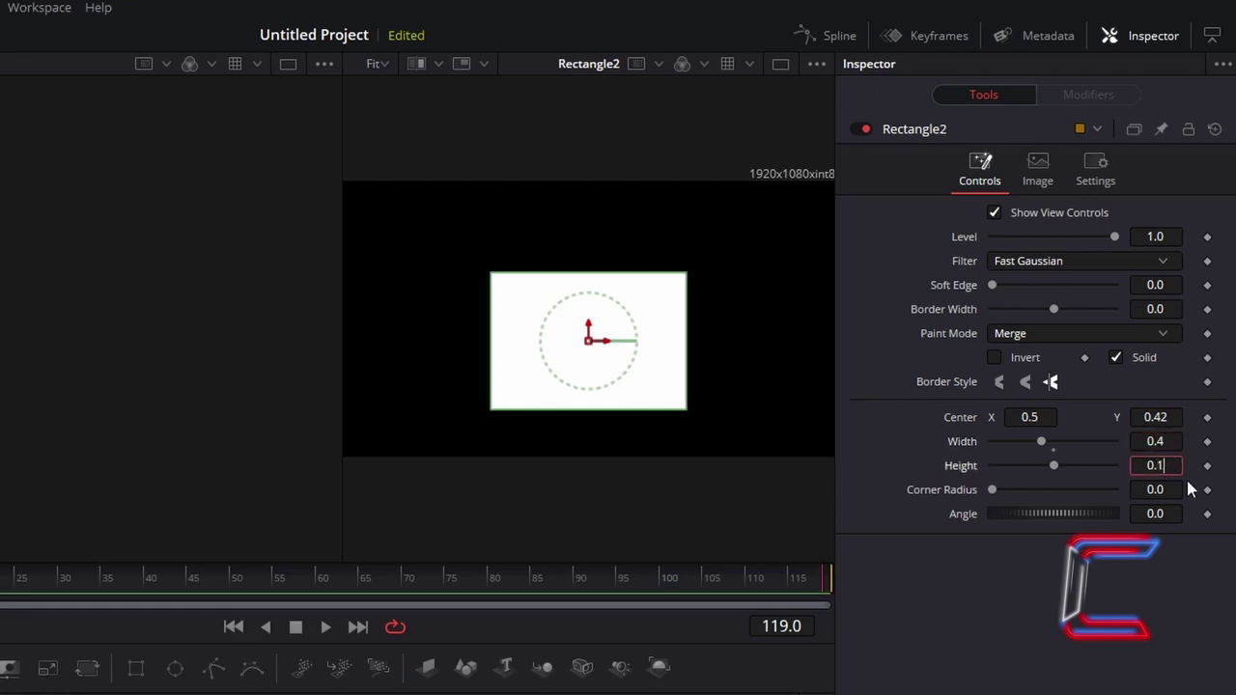
{"action": "type", "text": "15"}
{"action": "key", "text": "Tab"}
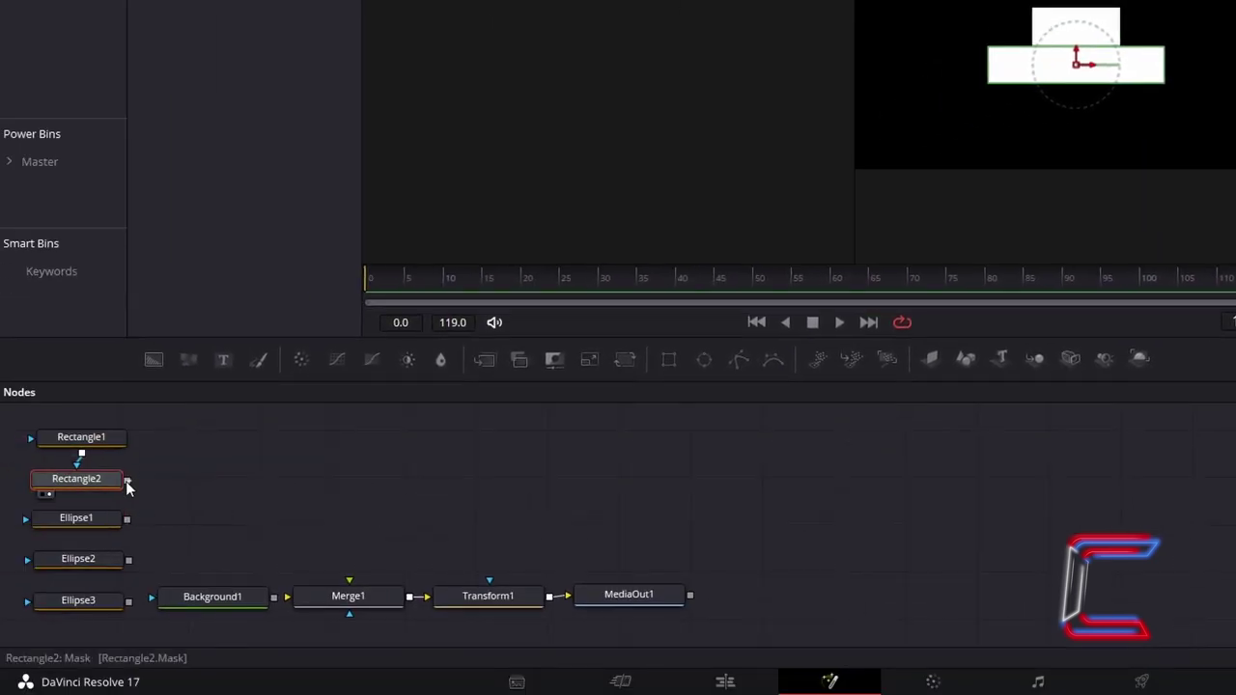
Connect Rectangle2's output to Ellipse1 and show Ellipse1 in the viewer.
{"action": "left_click_drag", "start_coordinate": [127, 480], "coordinate": [26, 522]}
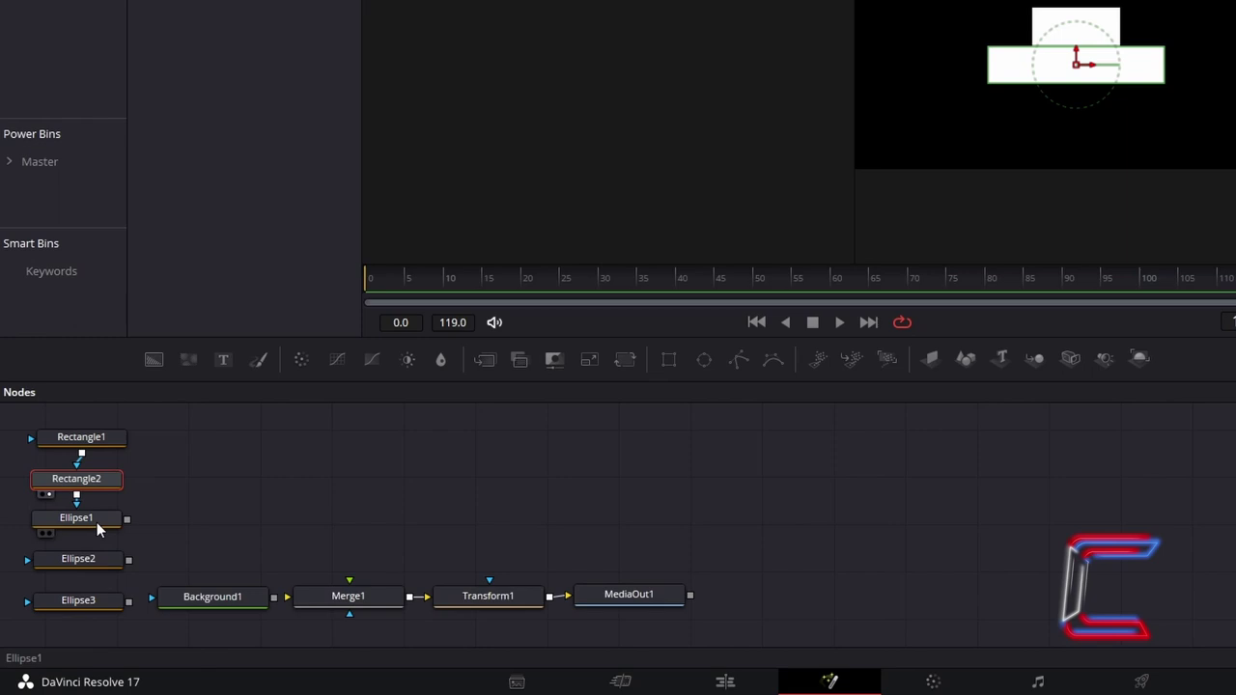
{"action": "left_click", "coordinate": [97, 522]}
{"action": "left_click", "coordinate": [48, 534]}
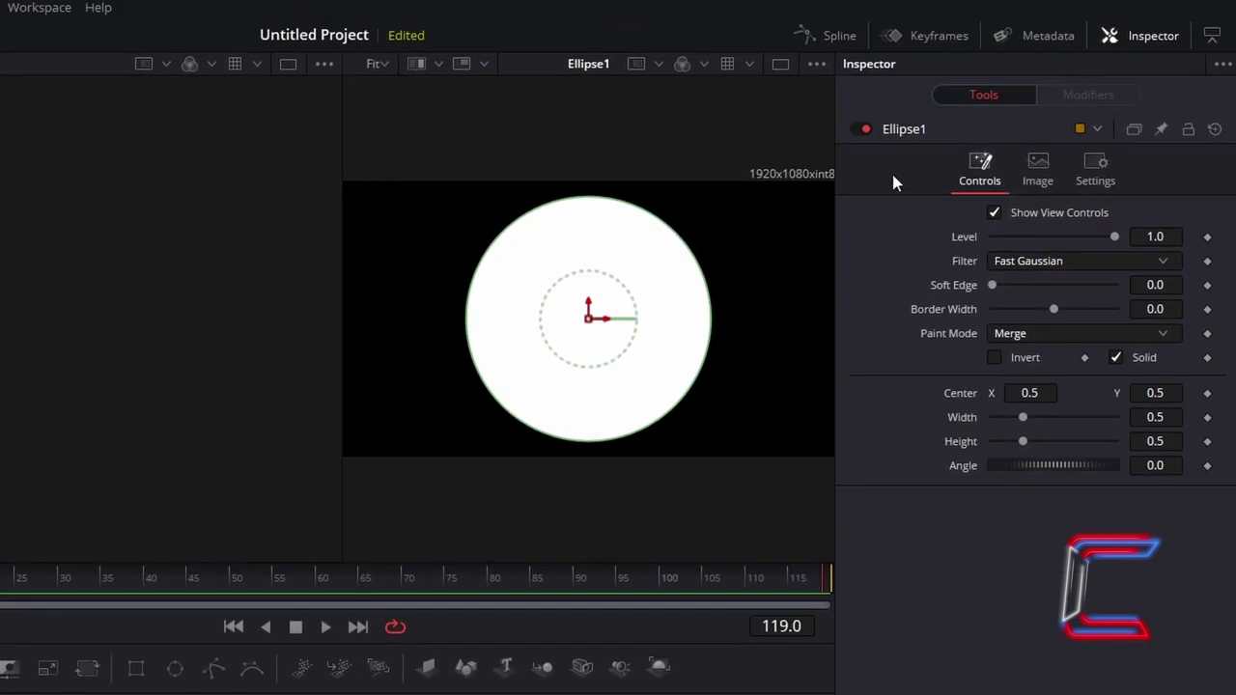
Set the Ellipse1 mask's center Y to 0.65 and both its width and height to 0.2.
{"action": "left_click", "coordinate": [1175, 393]}
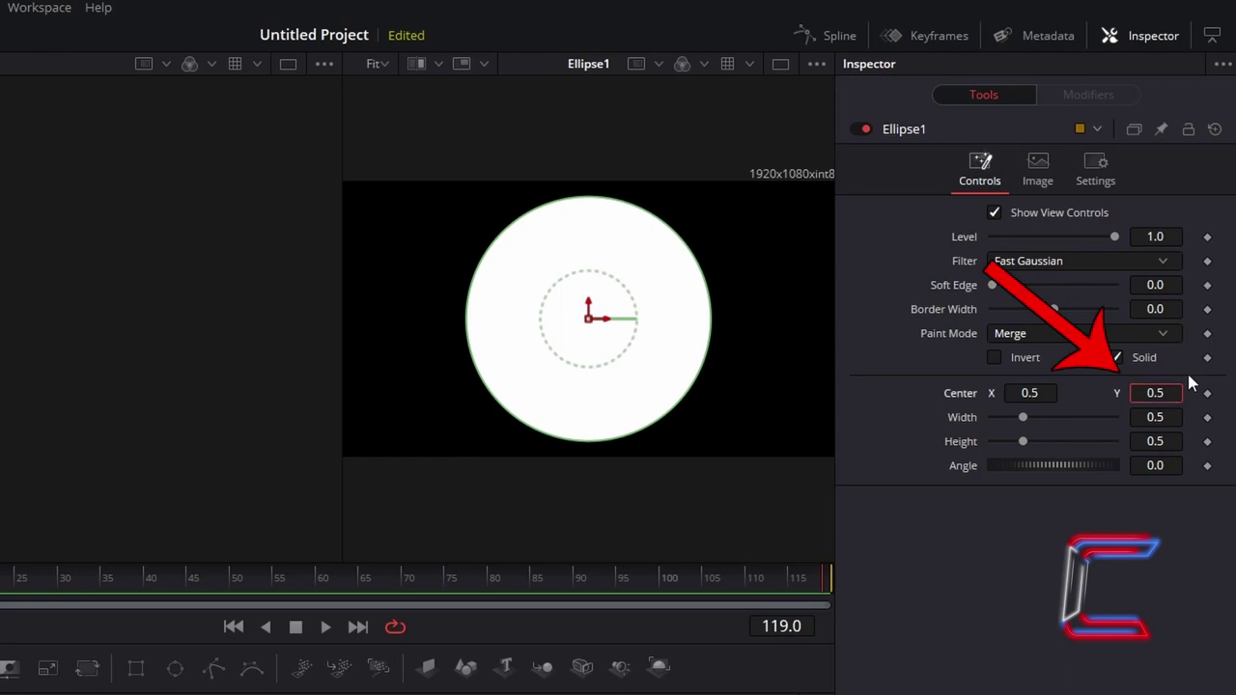
{"action": "type", "text": "65"}
{"action": "key", "text": "Tab"}
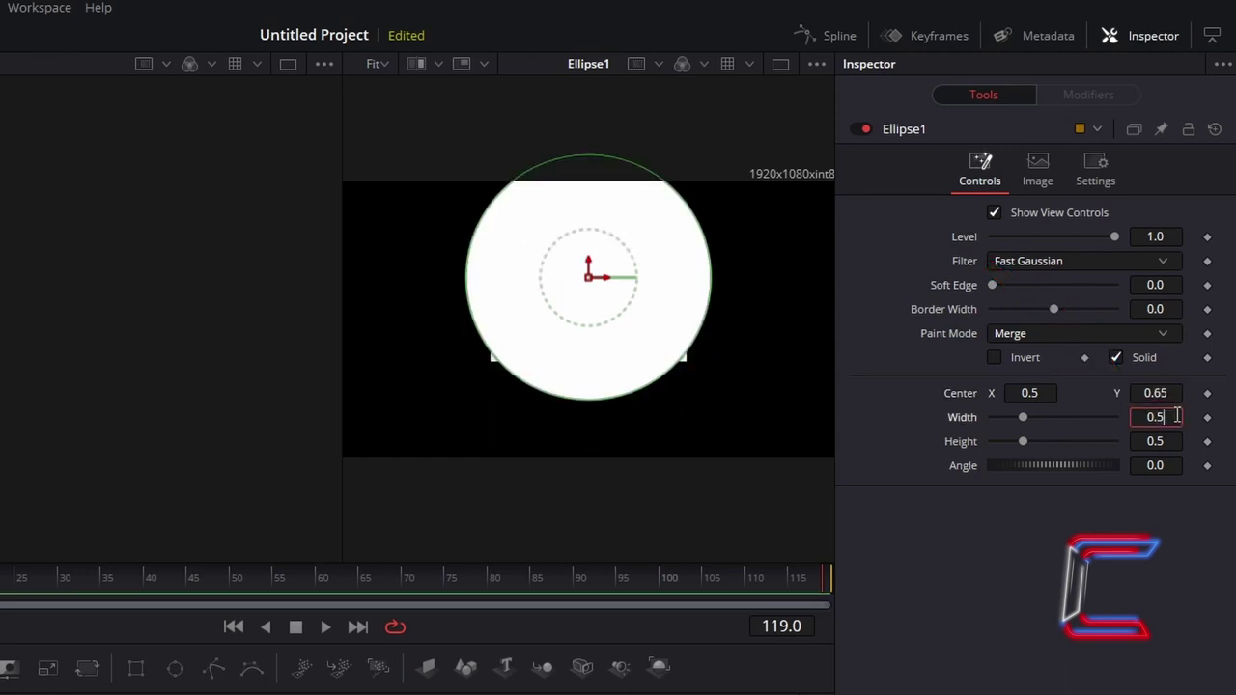
{"action": "type", "text": "0.2"}
{"action": "key", "text": "Tab"}
{"action": "type", "text": "0.2"}
{"action": "key", "text": "Tab"}
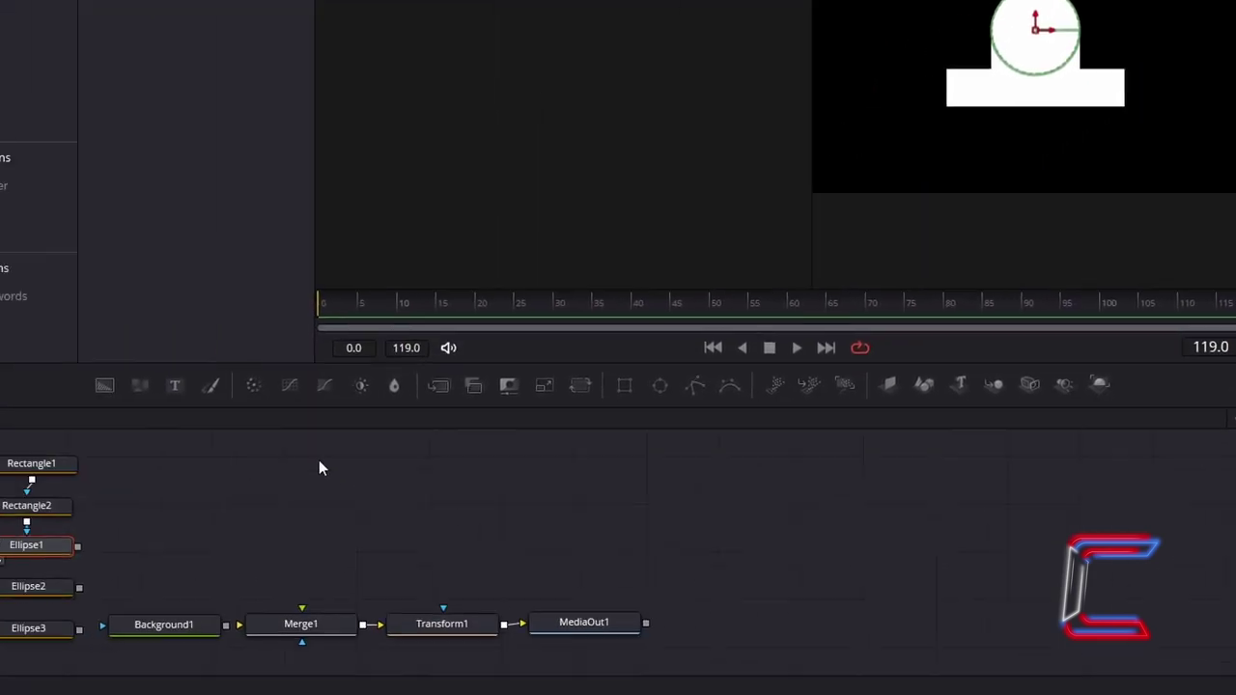
Connect Ellipse1 to Ellipse2 and set Ellipse2's center Y to 0.35 and its width and height to 0.05.
{"action": "left_click_drag", "start_coordinate": [124, 520], "coordinate": [57, 573]}
{"action": "left_click", "coordinate": [60, 570]}
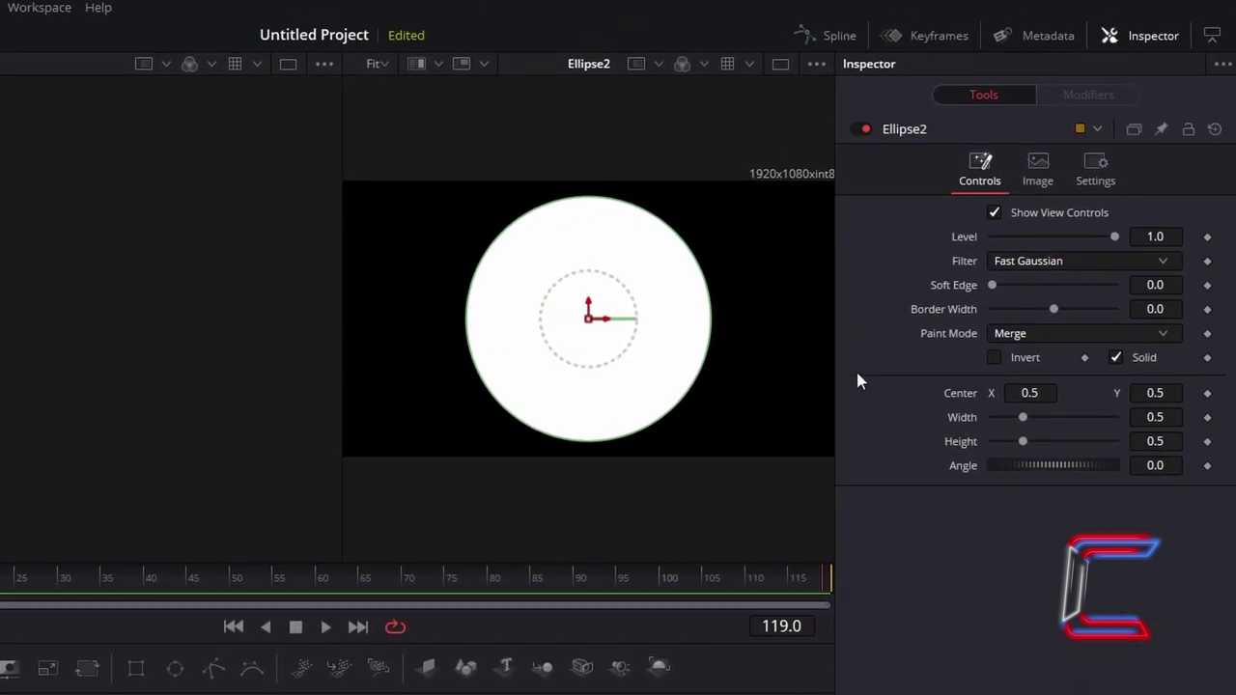
{"action": "left_click", "coordinate": [1157, 393]}
{"action": "type", "text": "3"}
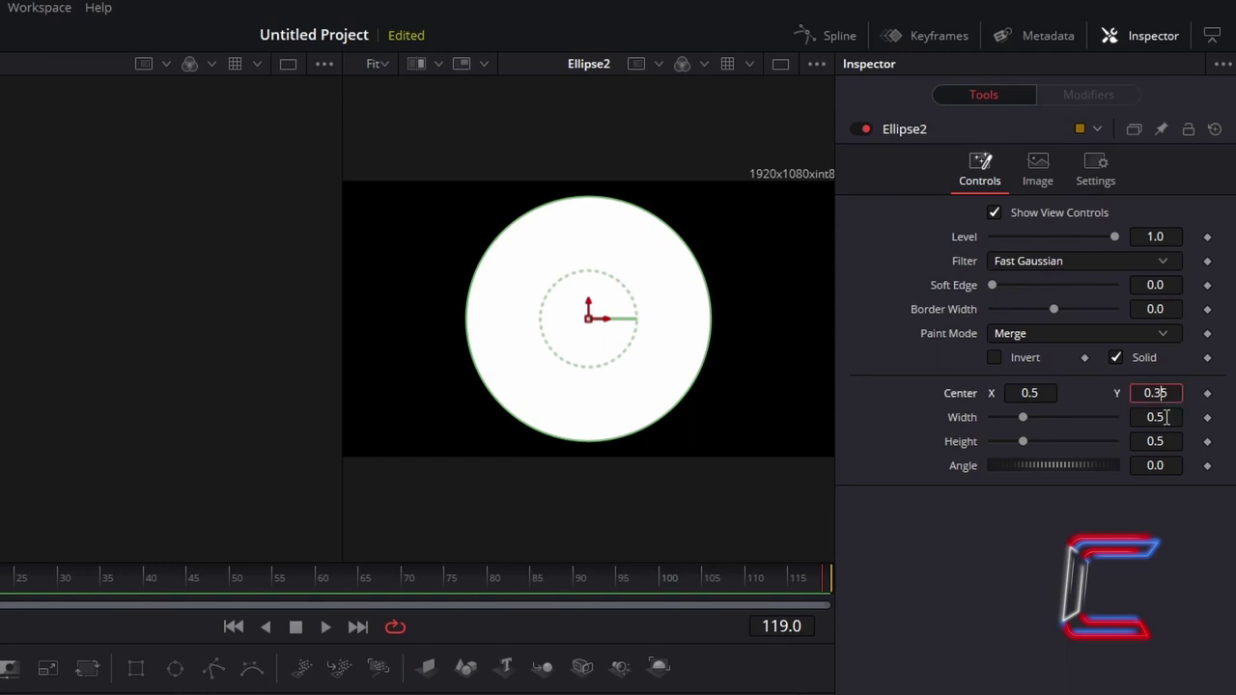
{"action": "key", "text": "Tab"}
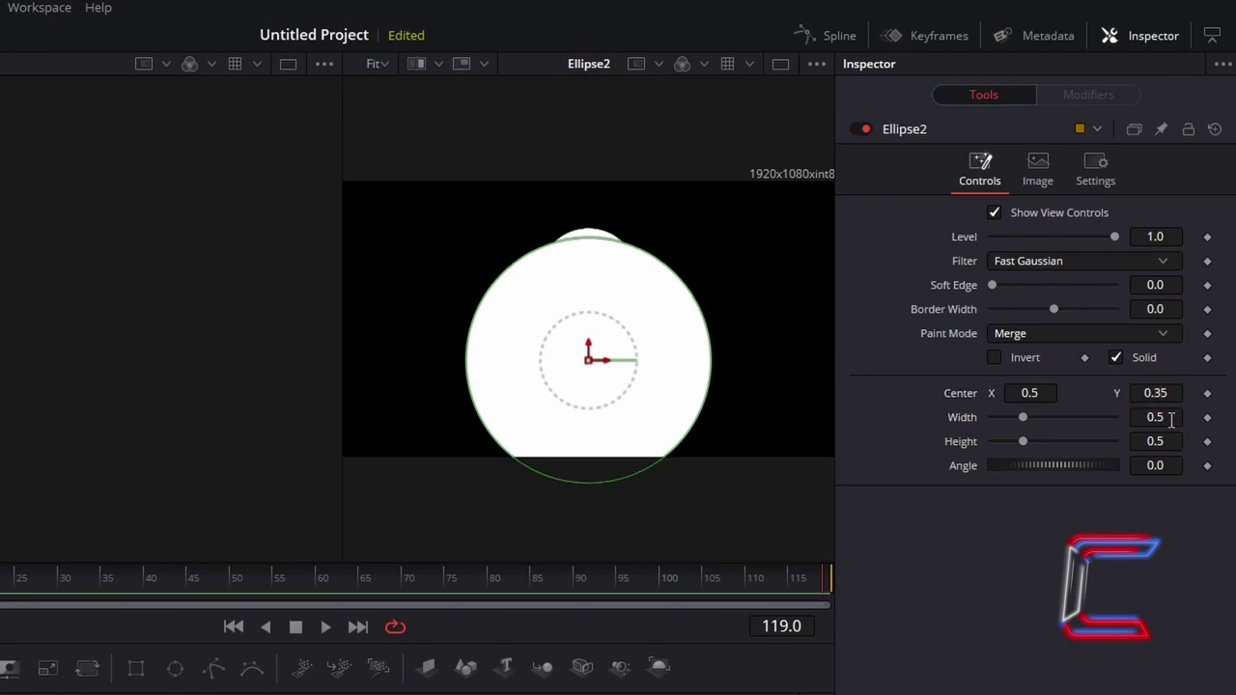
{"action": "type", "text": "0.05"}
{"action": "key", "text": "Tab"}
{"action": "type", "text": "0.0"}
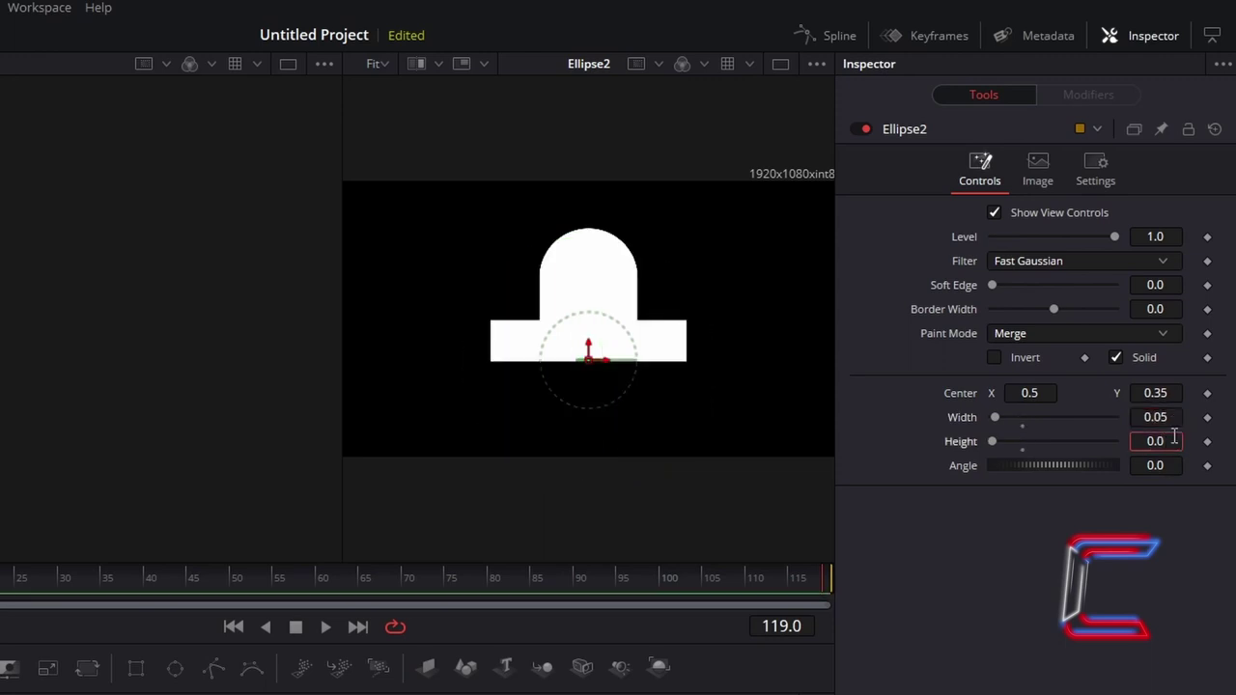
{"action": "type", "text": "5"}
{"action": "key", "text": "Tab"}
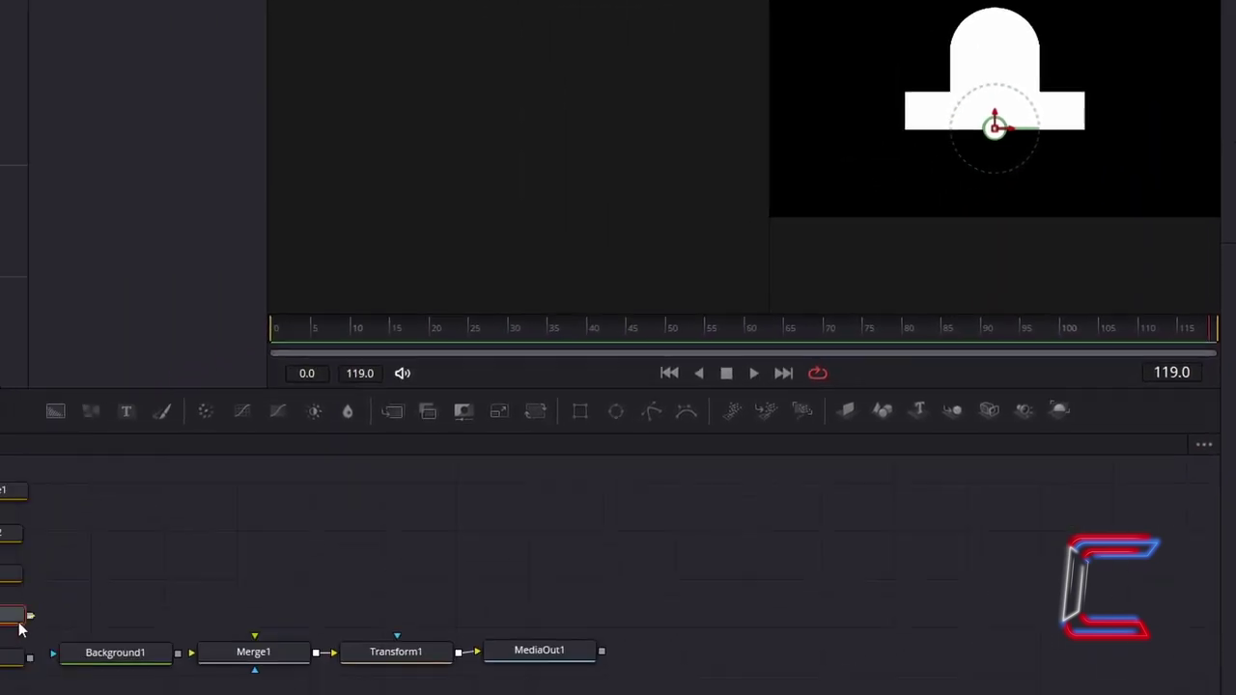
Connect Ellipse2 to Ellipse3 and set Ellipse3's center Y to 0.82 and both its width and height to 0.05.
{"action": "left_click_drag", "start_coordinate": [129, 560], "coordinate": [26, 602]}
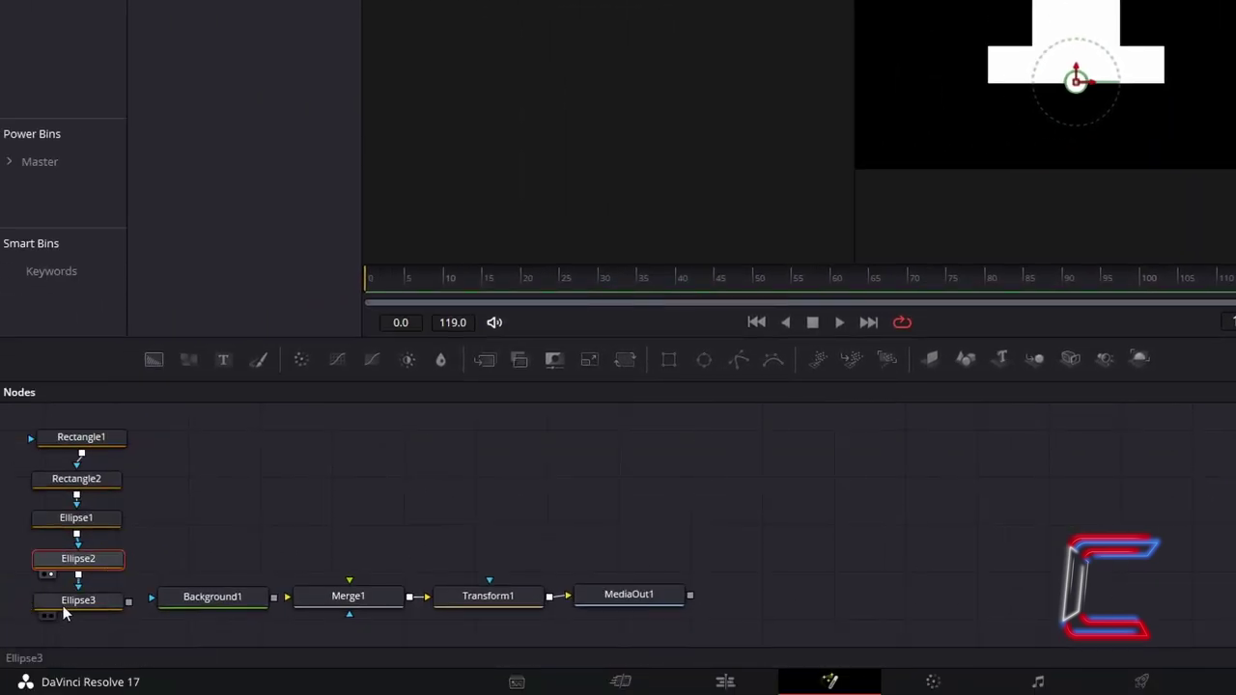
{"action": "left_click", "coordinate": [56, 601]}
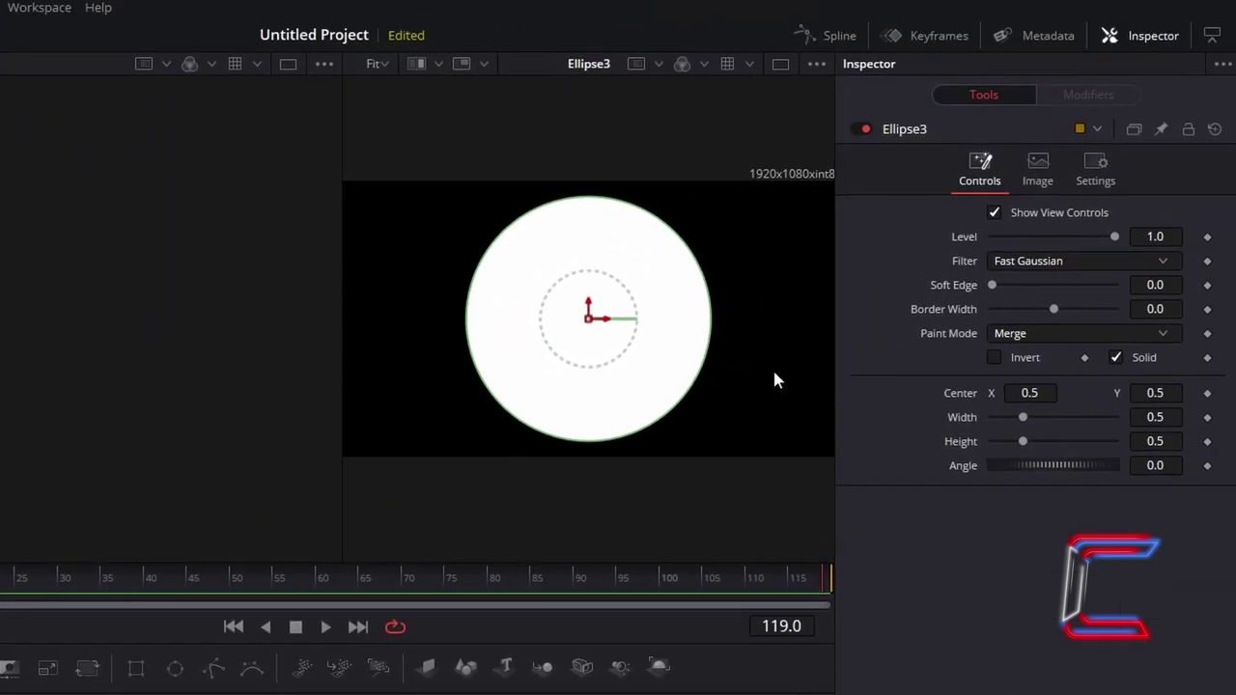
{"action": "left_click", "coordinate": [1170, 393]}
{"action": "key", "text": "BackSpace"}
{"action": "type", "text": "82"}
{"action": "key", "text": "Tab"}
{"action": "type", "text": "0.05"}
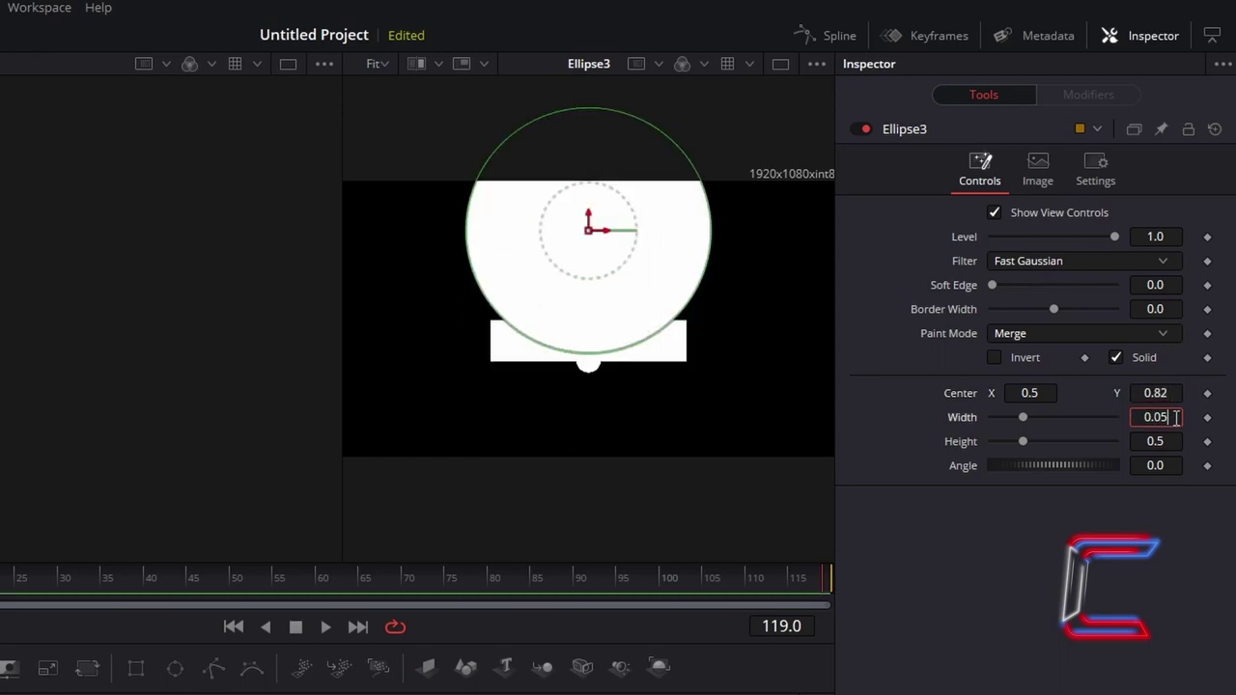
{"action": "key", "text": "Return"}
{"action": "double_click", "coordinate": [1177, 441]}
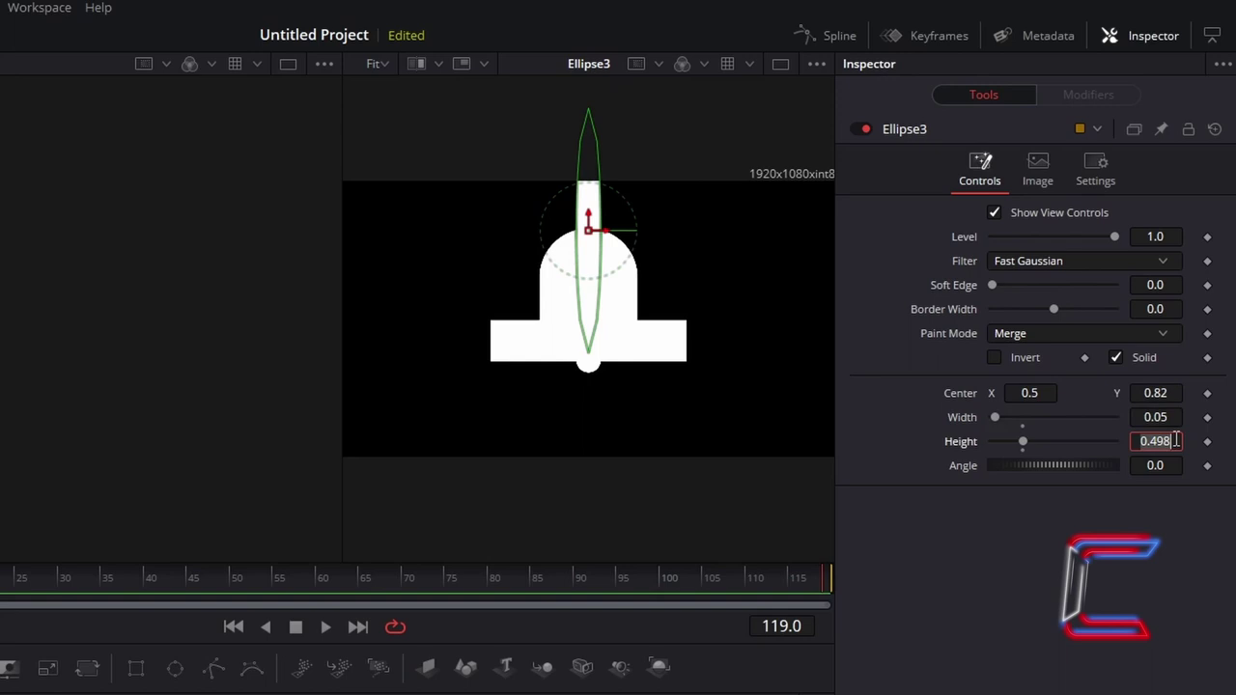
{"action": "type", "text": "0.05"}
{"action": "key", "text": "Tab"}
{"action": "left_click", "coordinate": [1132, 545]}
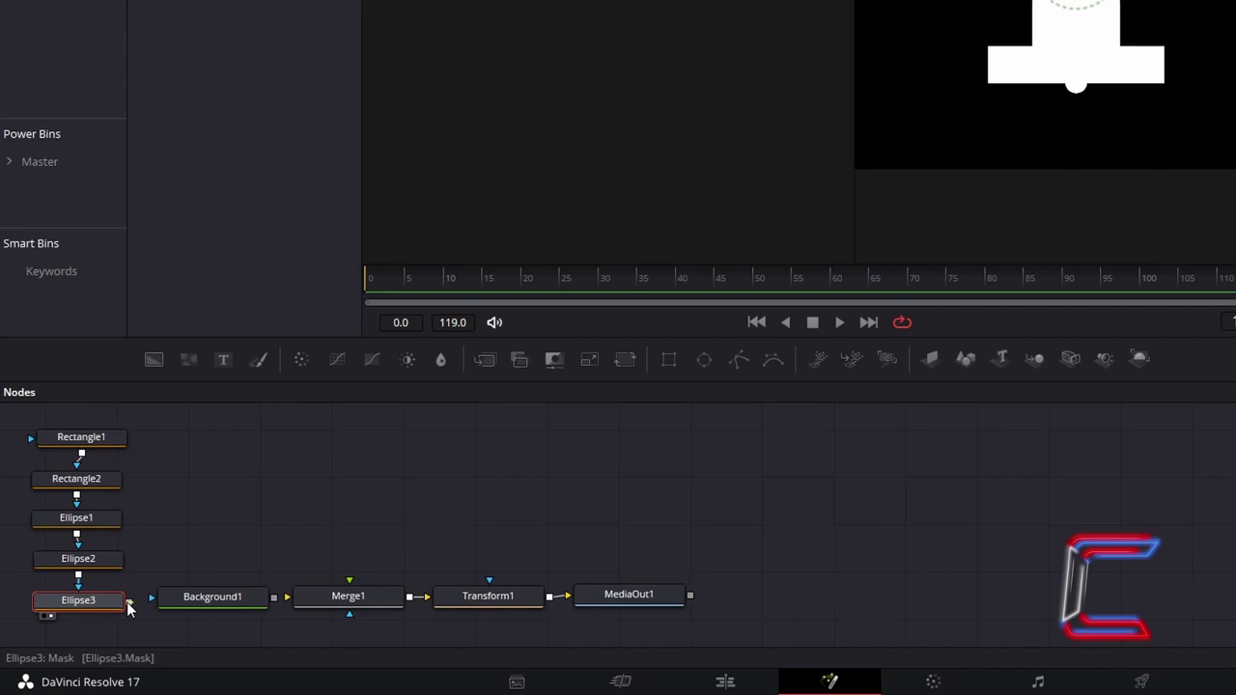
Connect Ellipse3 to Background1 and Background1 to Merge1, and set Background1's color to yellow (#ffff00).
{"action": "left_click_drag", "start_coordinate": [129, 607], "coordinate": [152, 596]}
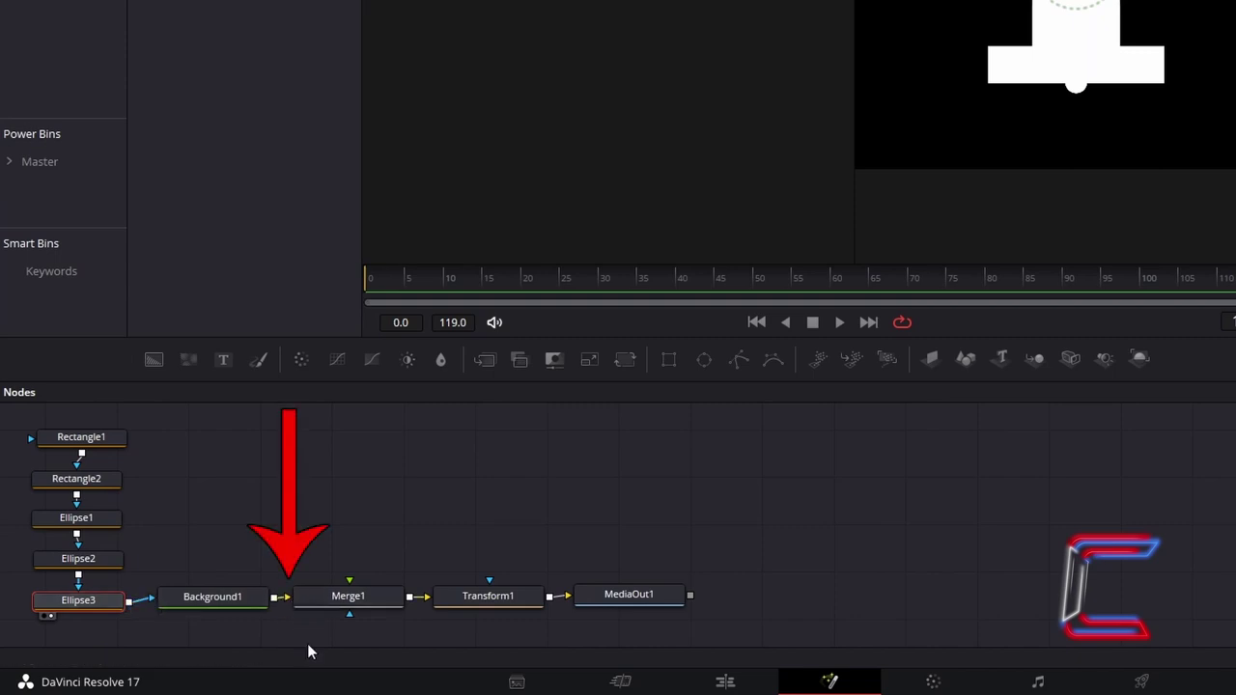
{"action": "left_click", "coordinate": [233, 602]}
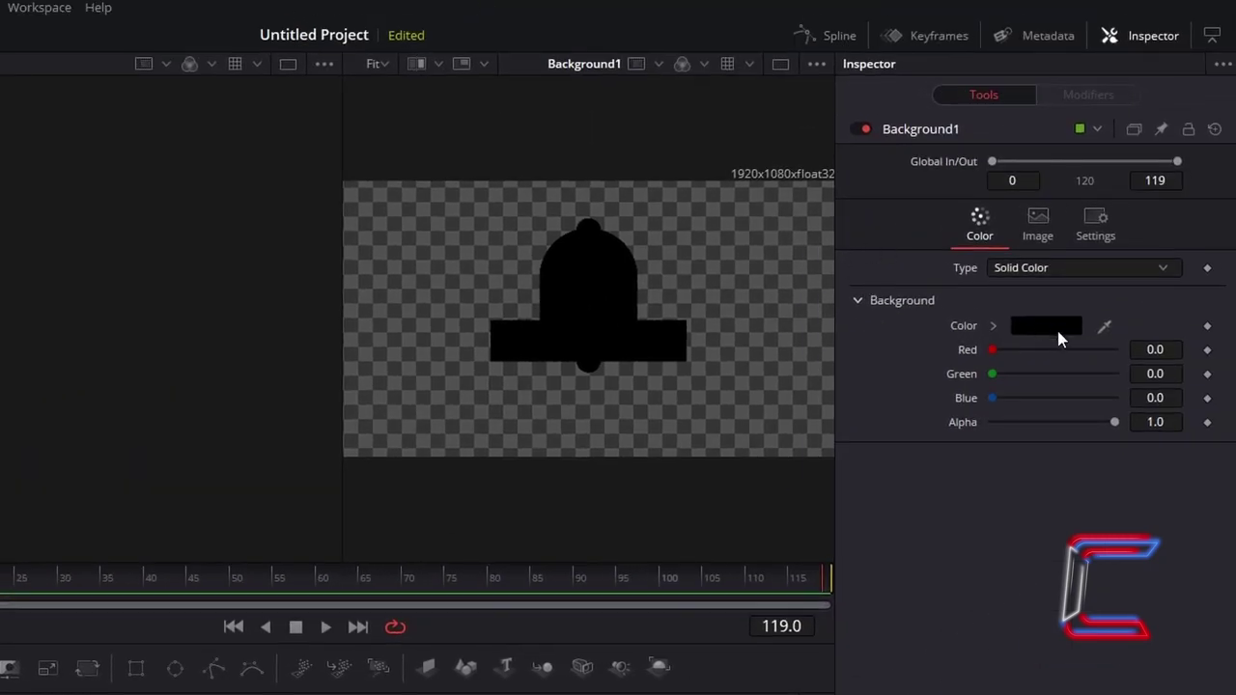
{"action": "left_click", "coordinate": [1057, 327]}
{"action": "left_click", "coordinate": [536, 255]}
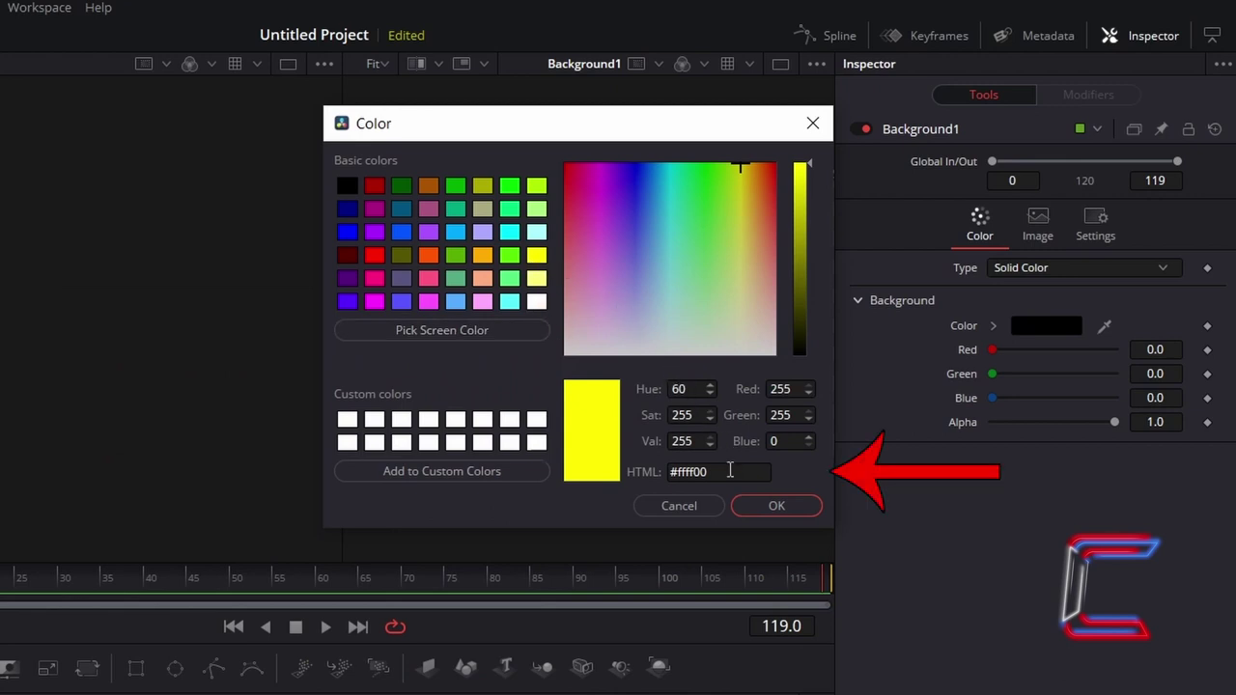
{"action": "left_click", "coordinate": [792, 504]}
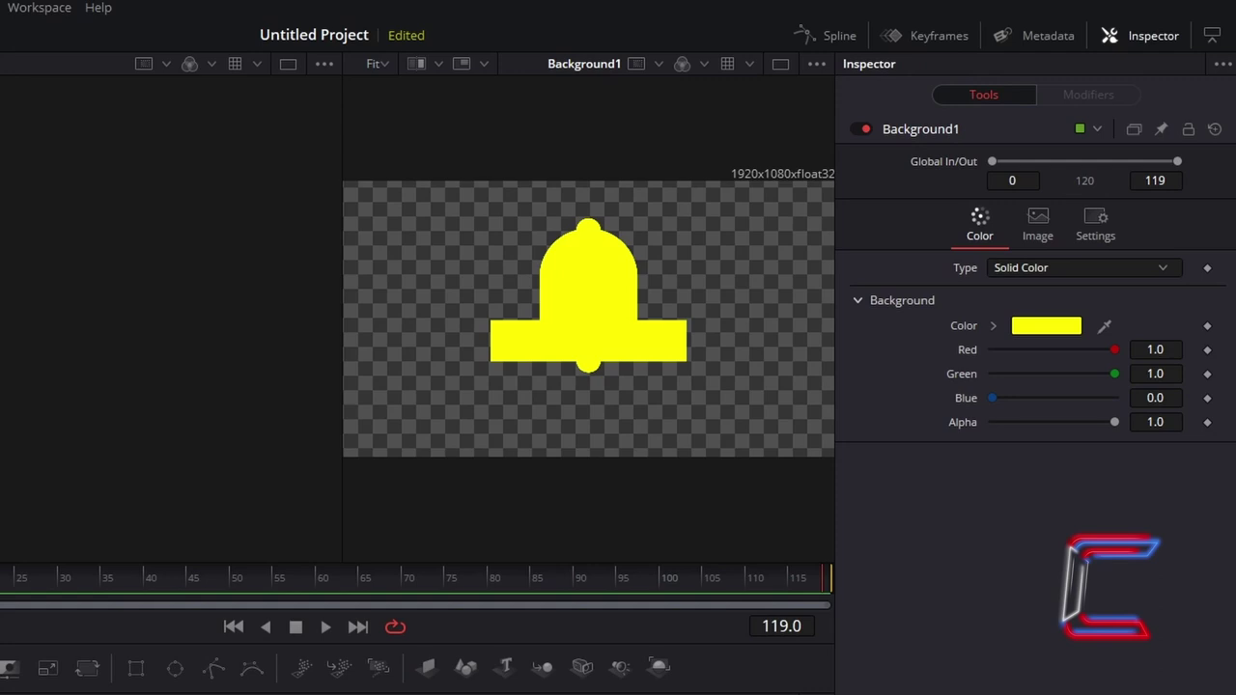
Add an unconnected rectangle mask, two ellipse masks and a second Background node in a column above Merge1.
{"action": "left_click", "coordinate": [175, 668]}
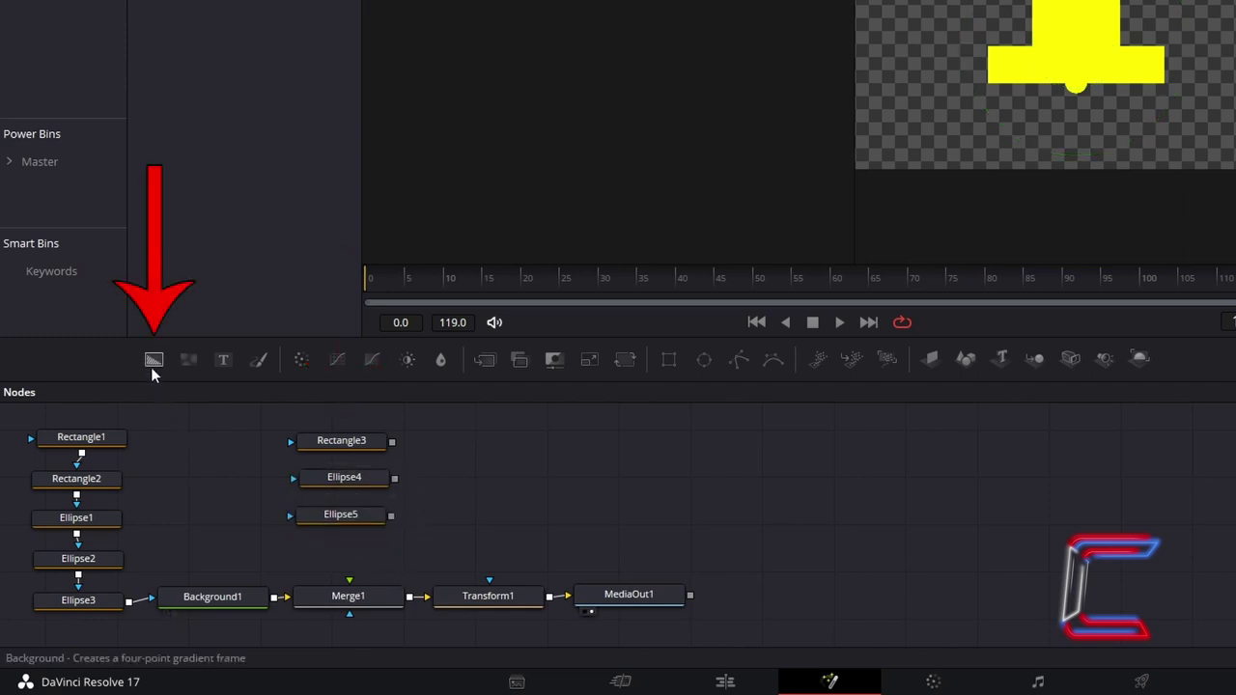
{"action": "left_click_drag", "start_coordinate": [151, 363], "coordinate": [357, 553]}
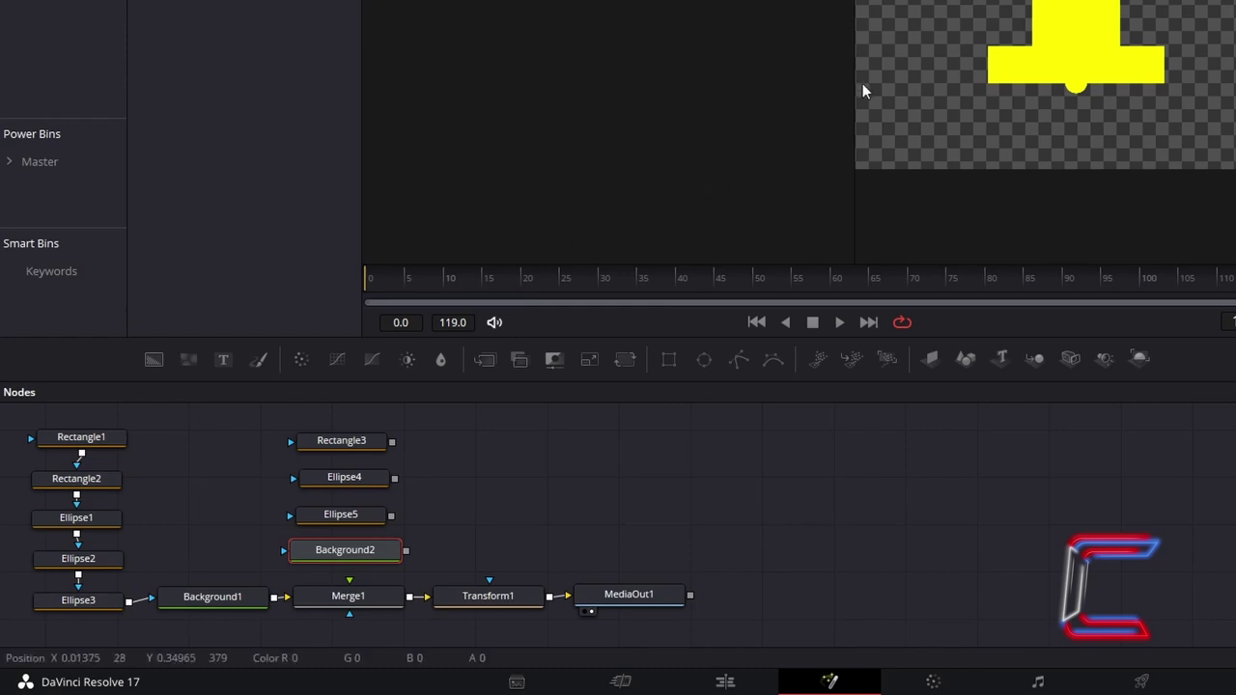
Show Rectangle3 in the viewer and set its center Y to 0.339 and its height to 0.01.
{"action": "left_click", "coordinate": [324, 446]}
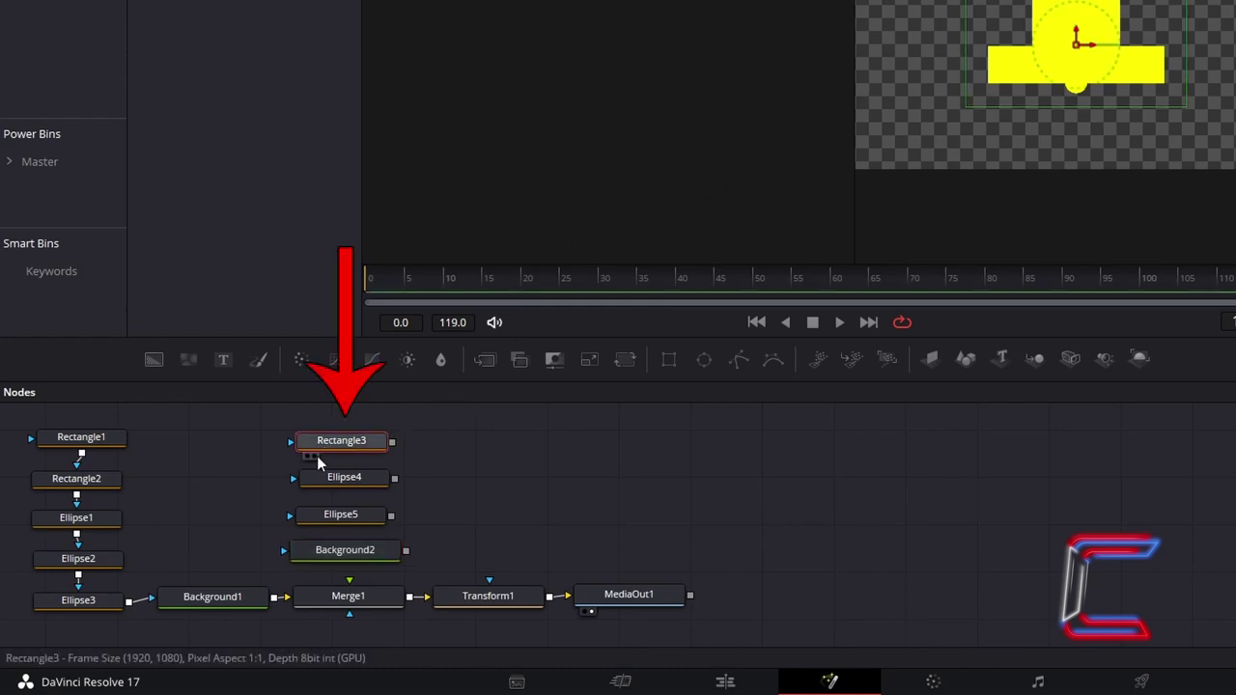
{"action": "left_click", "coordinate": [311, 455]}
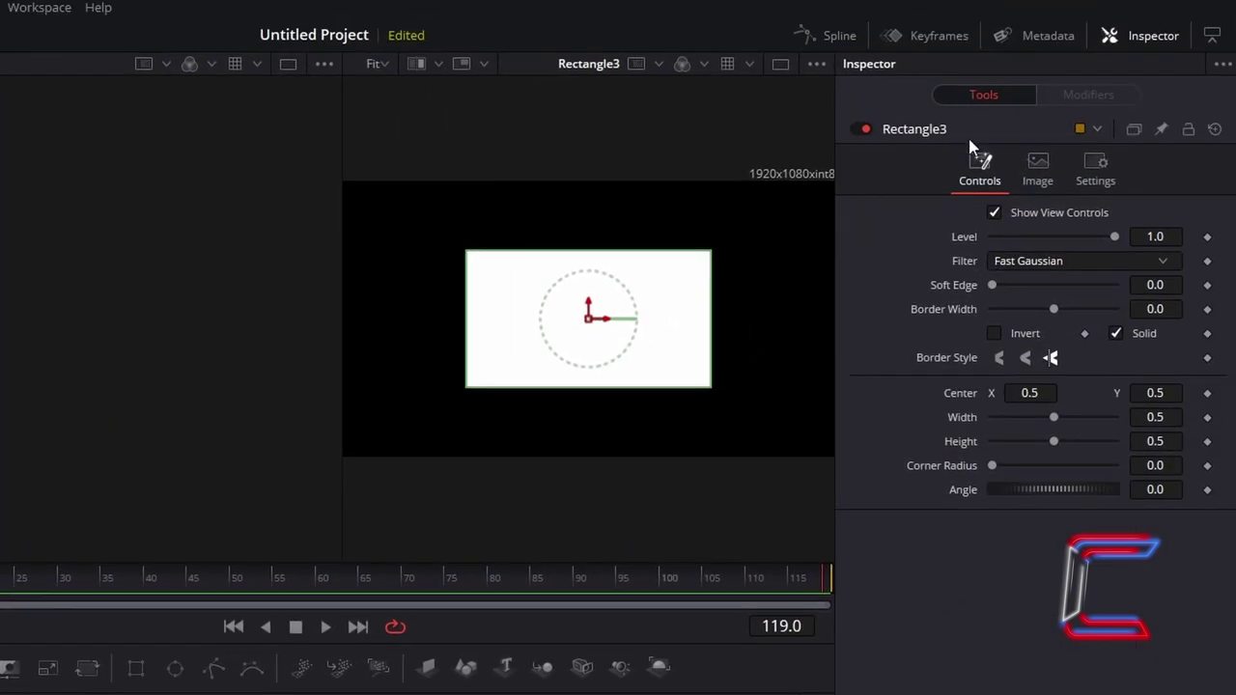
{"action": "left_click", "coordinate": [1179, 395]}
{"action": "key", "text": "BackSpace"}
{"action": "key", "text": "BackSpace"}
{"action": "type", "text": ".339"}
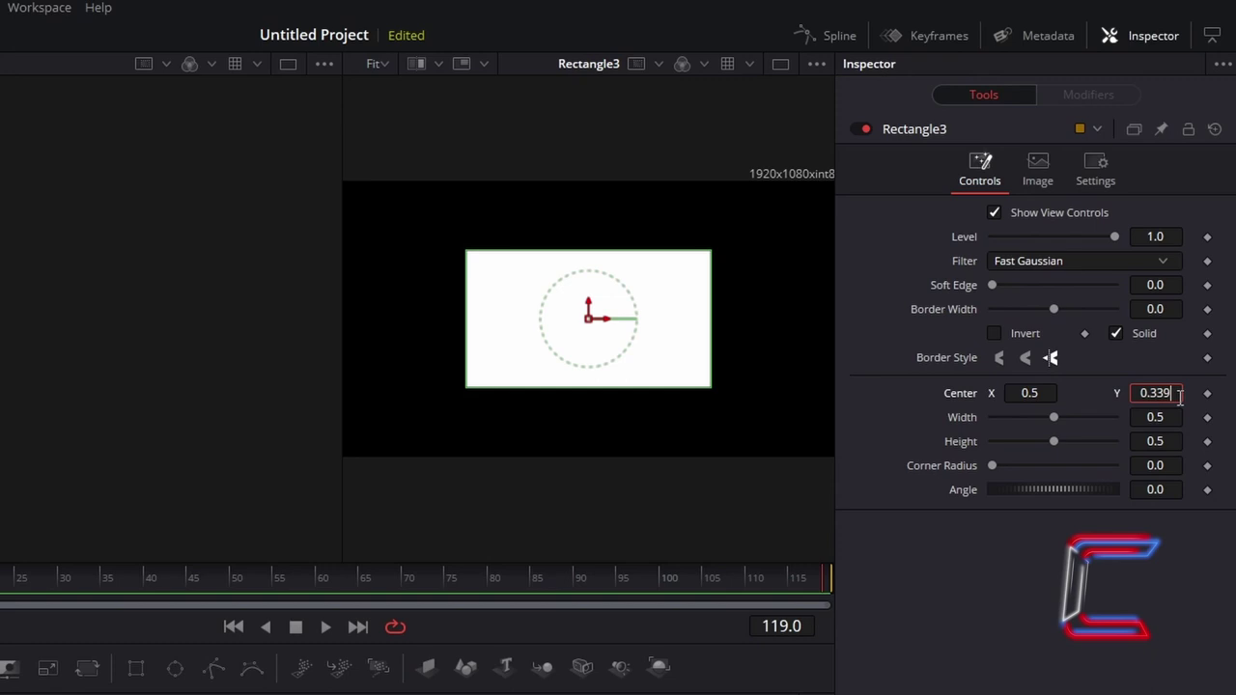
{"action": "key", "text": "Tab"}
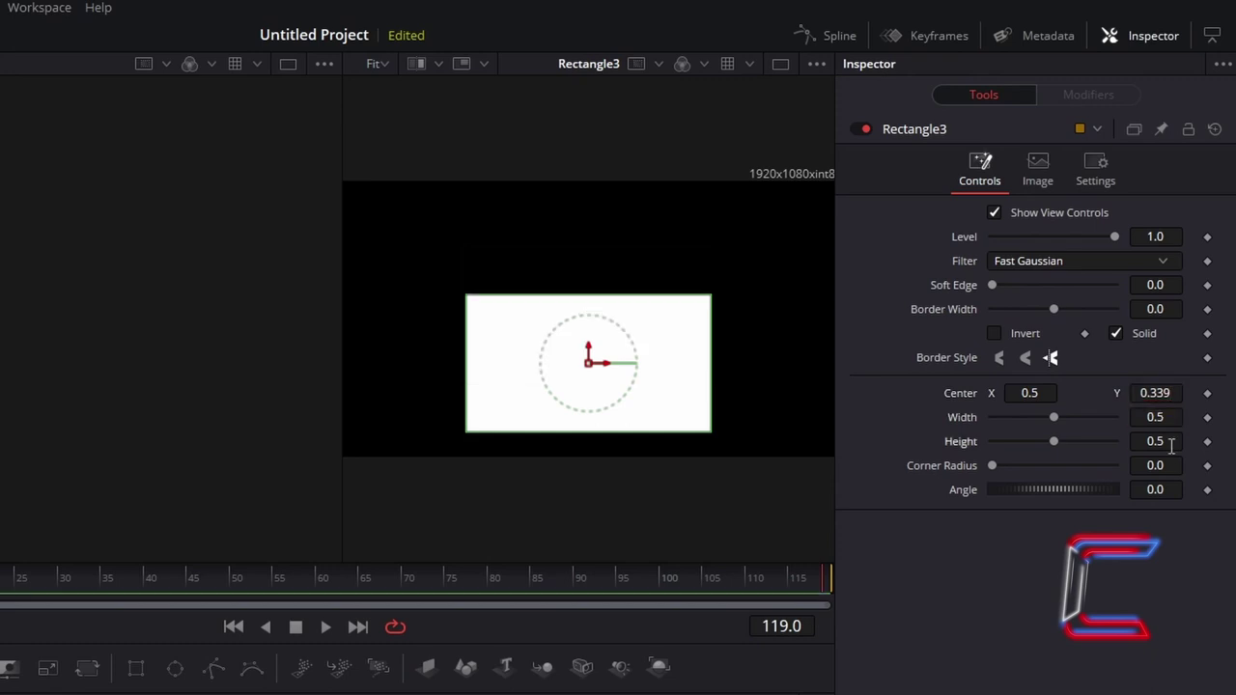
{"action": "left_click", "coordinate": [1171, 442]}
{"action": "key", "text": "BackSpace"}
{"action": "key", "text": "BackSpace"}
{"action": "type", "text": ".01"}
{"action": "key", "text": "Tab"}
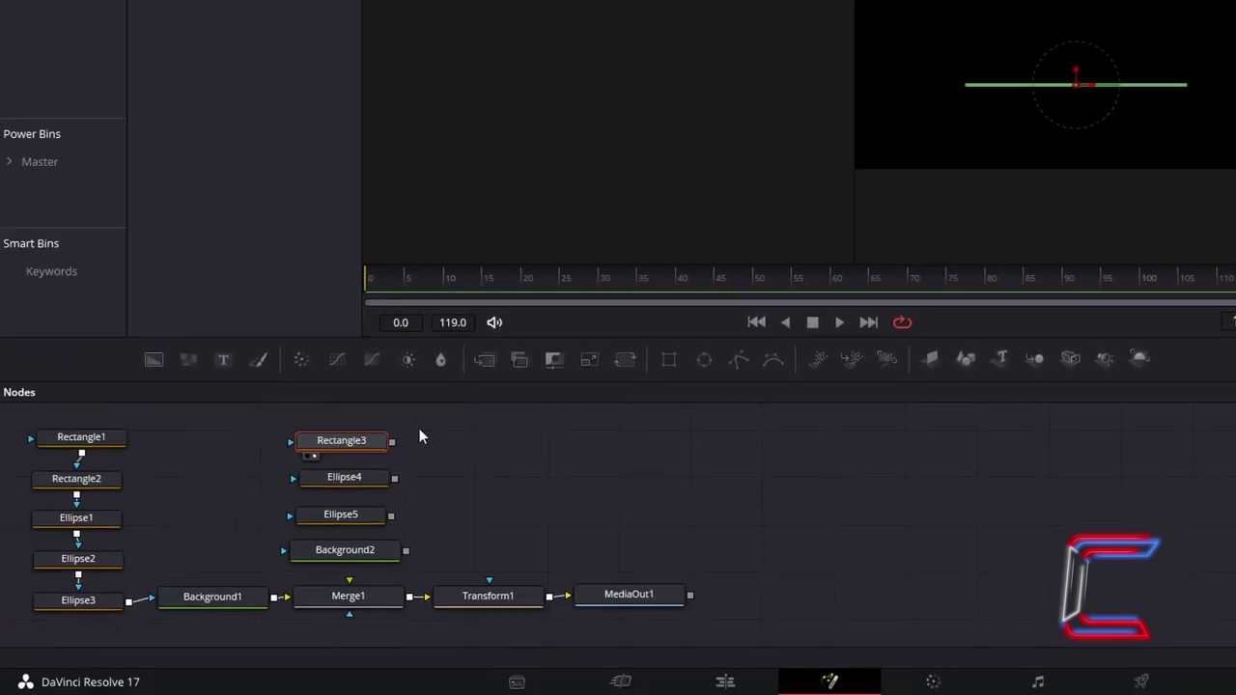
Connect Rectangle3 to Ellipse4 and set Ellipse4's center to X 0.7 and Y 0.525.
{"action": "left_click_drag", "start_coordinate": [392, 442], "coordinate": [302, 477]}
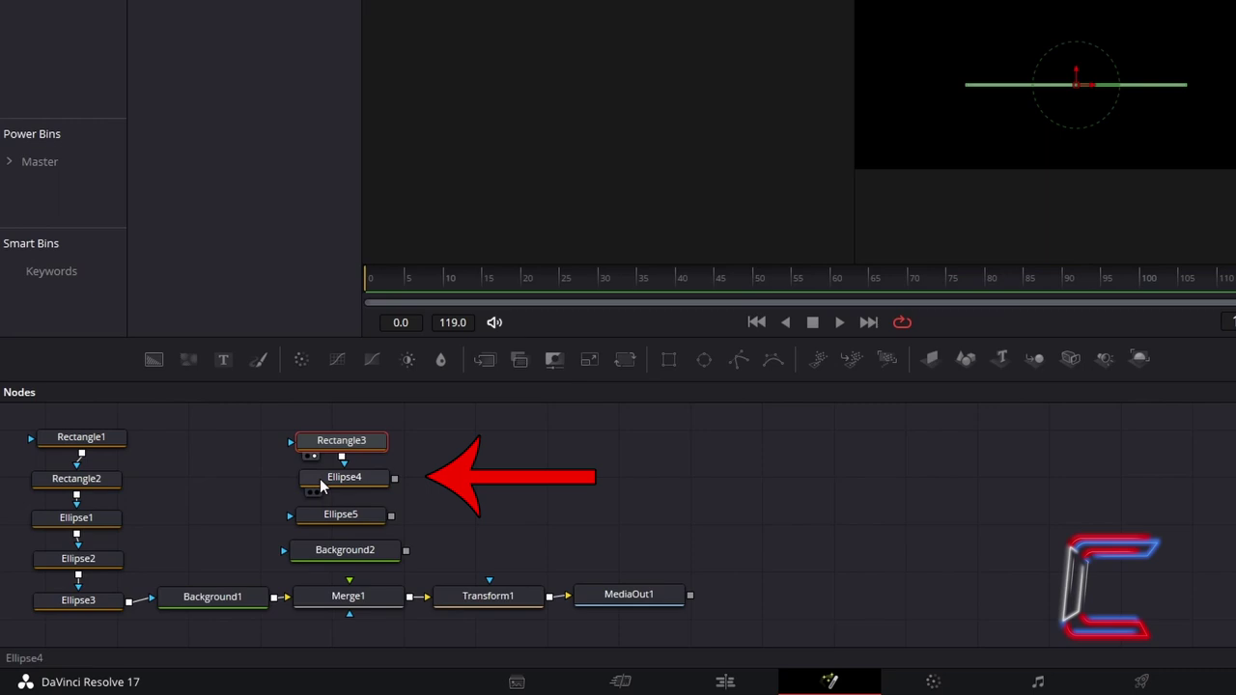
{"action": "left_click", "coordinate": [318, 483]}
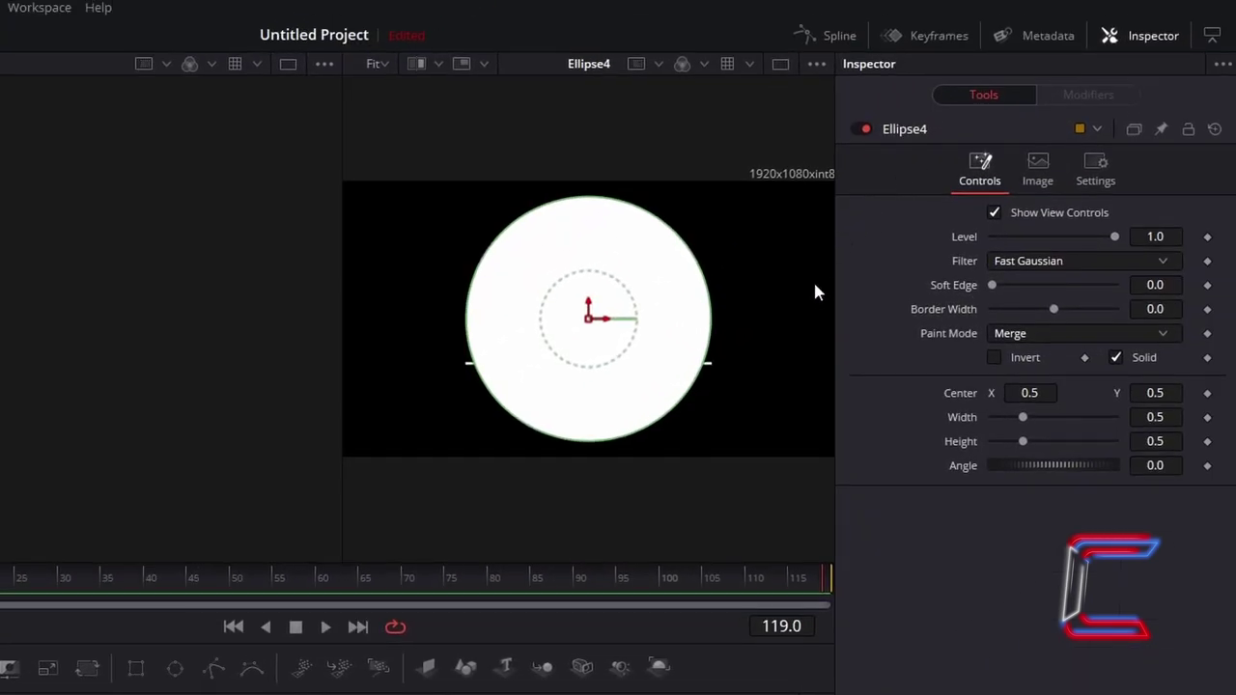
{"action": "left_click", "coordinate": [1047, 393]}
{"action": "key", "text": "BackSpace"}
{"action": "type", "text": "7"}
{"action": "key", "text": "Tab"}
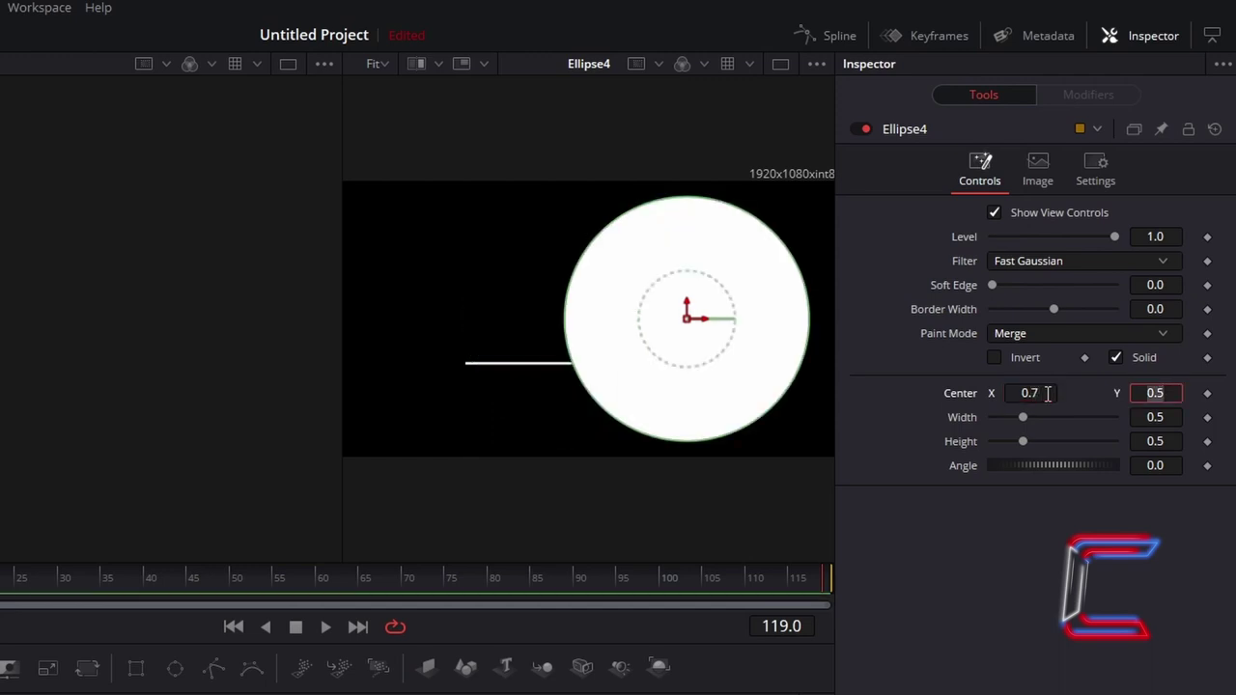
{"action": "type", "text": "0.525"}
{"action": "key", "text": "Tab"}
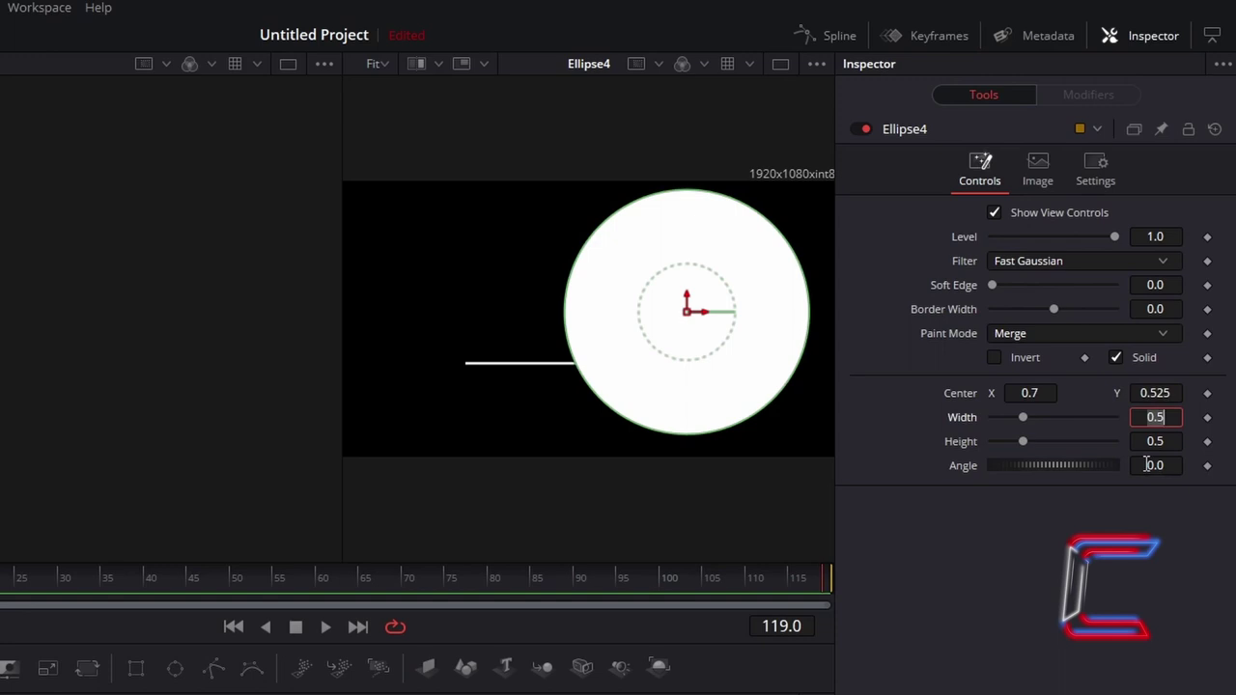
Set both the width and height of the Ellipse4 mask to 0.2.
{"action": "left_click", "coordinate": [1177, 417]}
{"action": "key", "text": "BackSpace"}
{"action": "type", "text": "2"}
{"action": "key", "text": "Tab"}
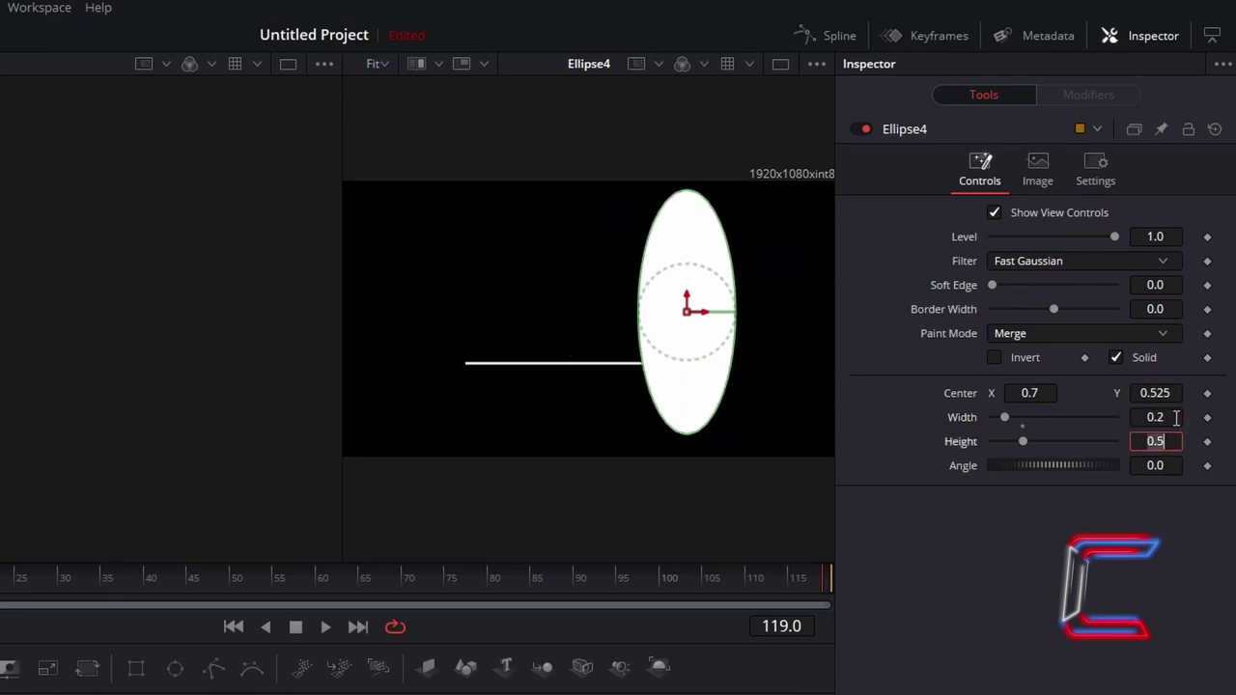
{"action": "type", "text": "0.2"}
{"action": "key", "text": "Tab"}
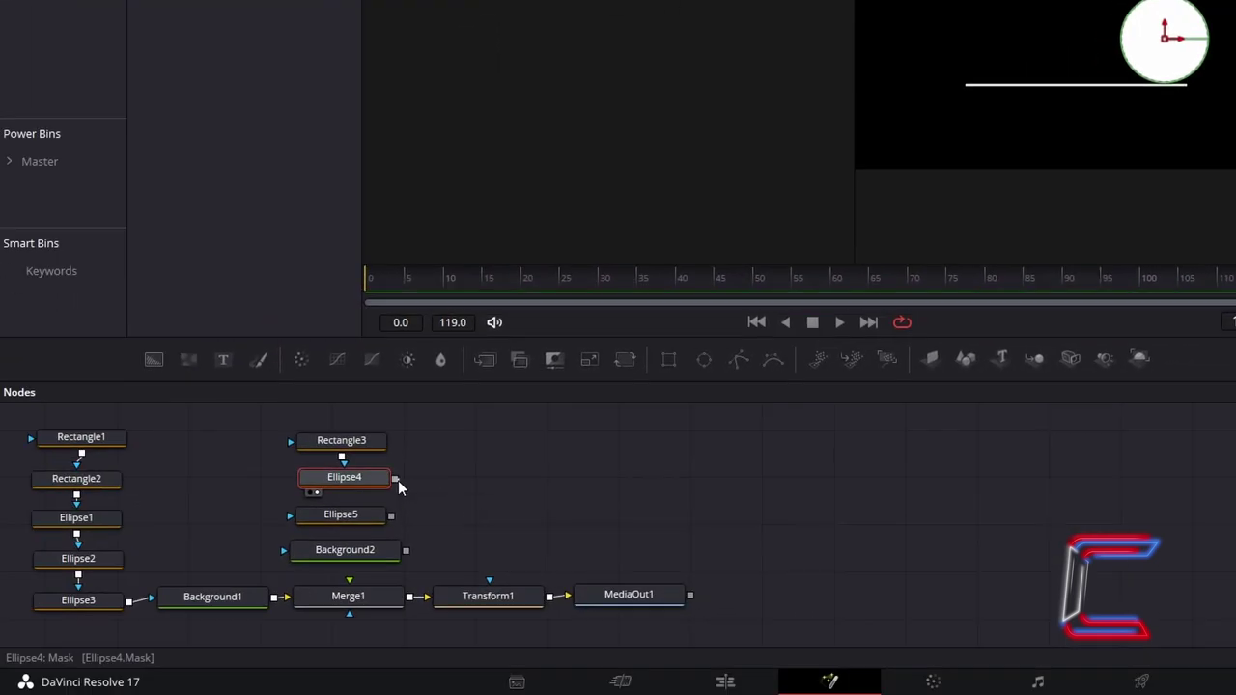
Connect Ellipse4 to Ellipse5 and set Ellipse5's center to X 0.3 and Y 0.525.
{"action": "left_click_drag", "start_coordinate": [398, 480], "coordinate": [297, 521]}
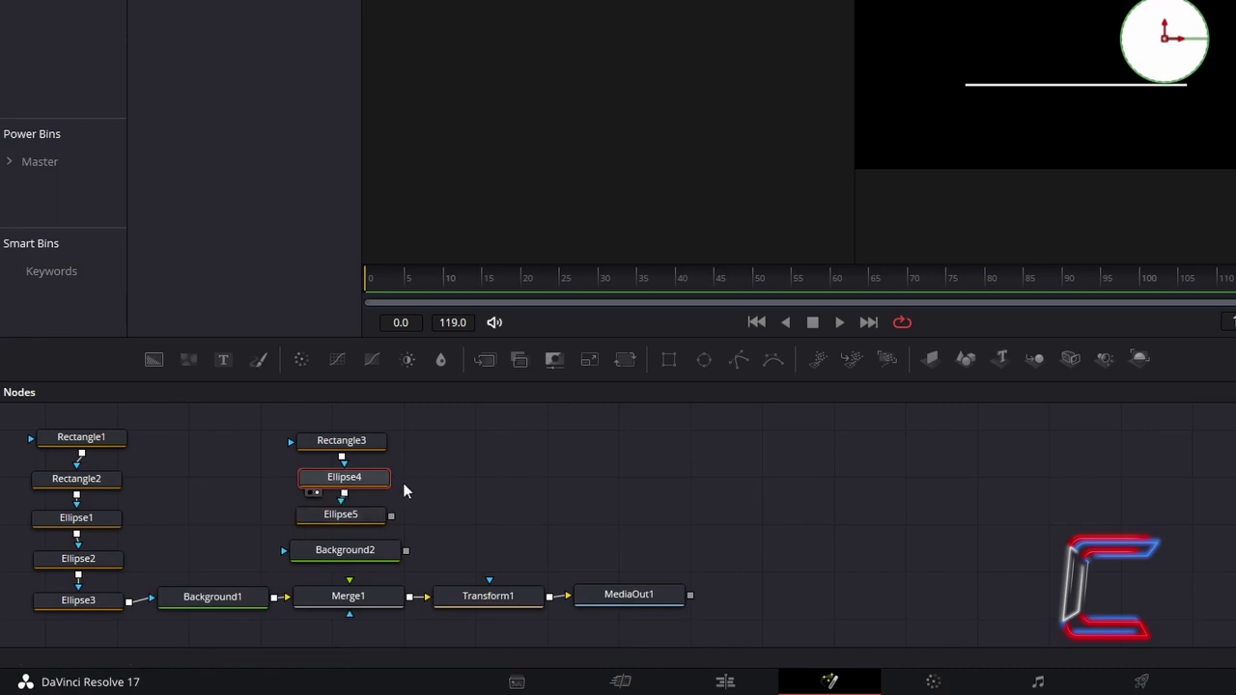
{"action": "left_click", "coordinate": [313, 515]}
{"action": "left_click", "coordinate": [309, 529]}
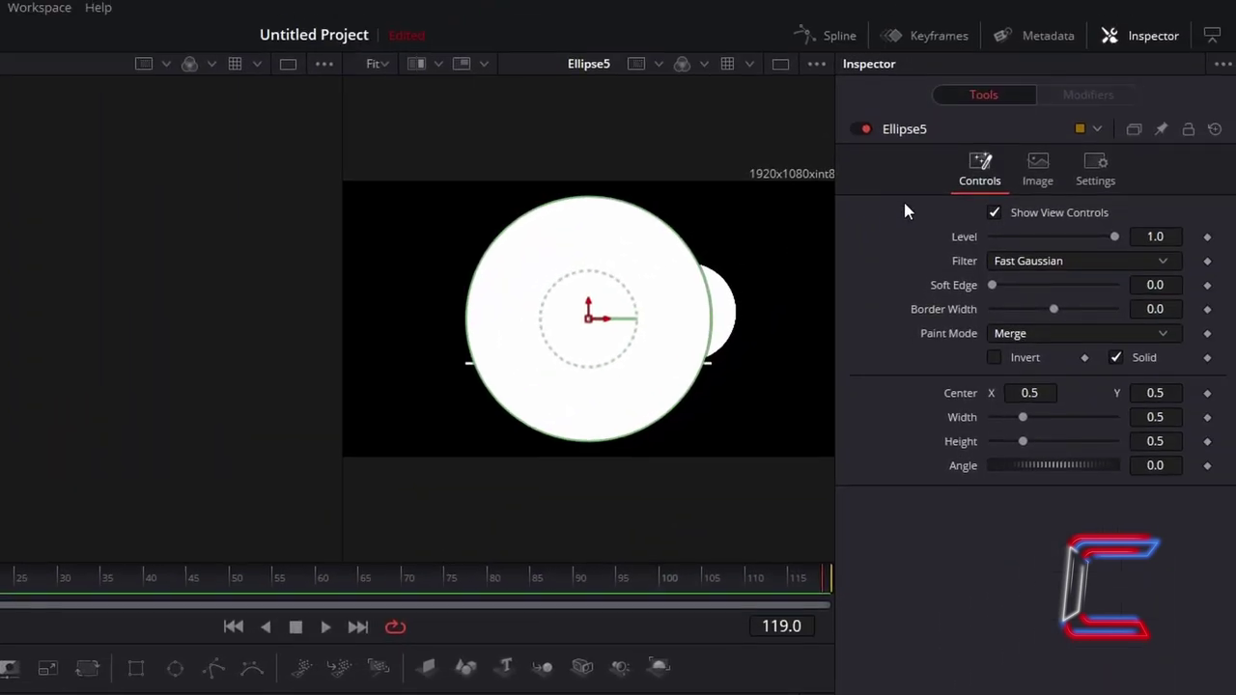
{"action": "left_click", "coordinate": [1167, 315]}
{"action": "key", "text": "BackSpace"}
{"action": "type", "text": "3"}
{"action": "key", "text": "Tab"}
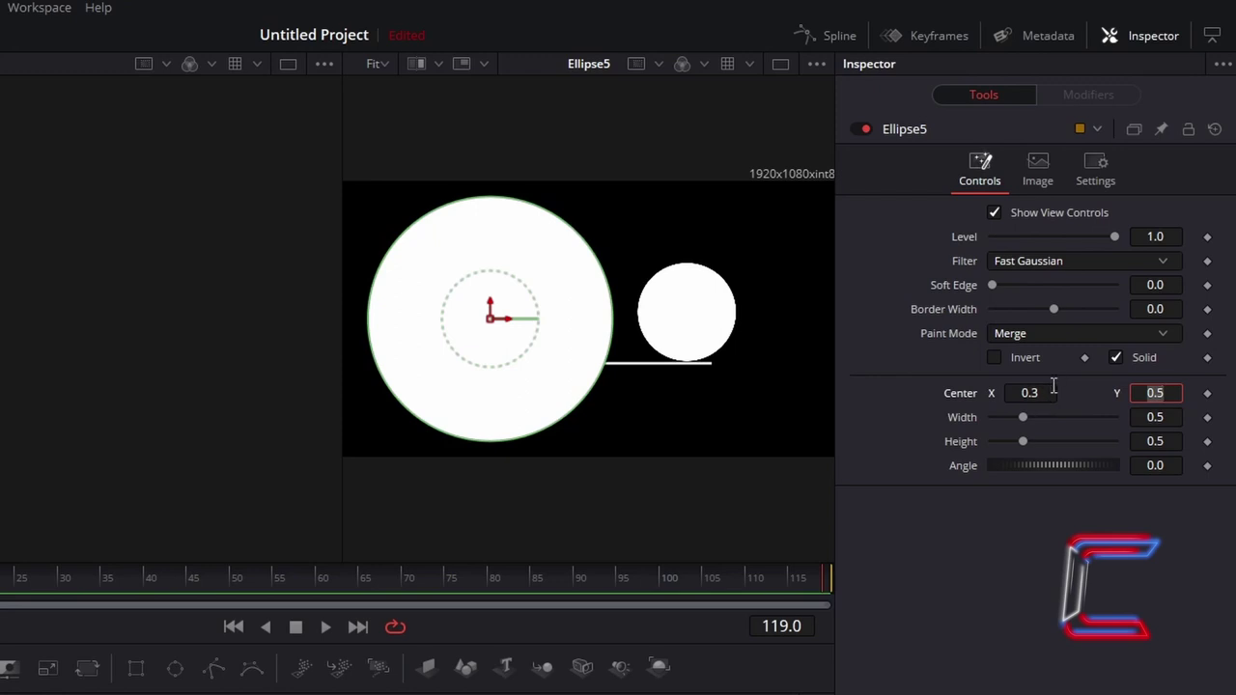
{"action": "type", "text": "0.525"}
{"action": "key", "text": "Tab"}
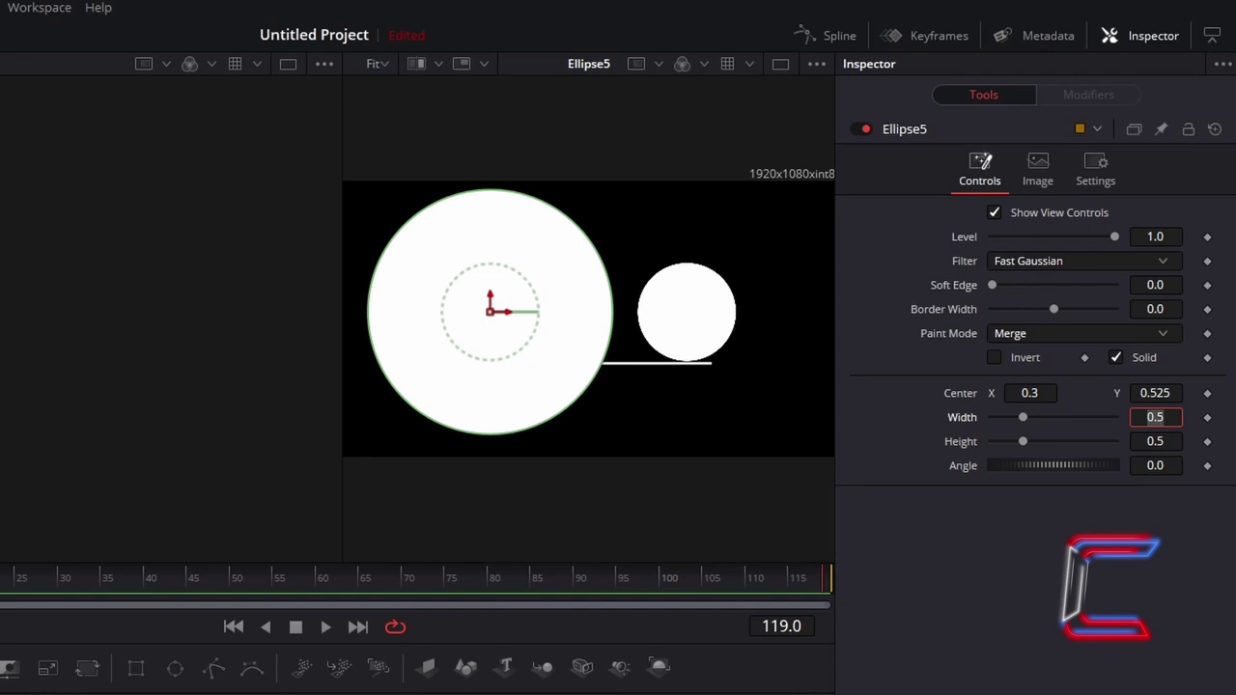
Set both the width and height of the Ellipse5 mask to 0.2.
{"action": "type", "text": "0.2"}
{"action": "key", "text": "Tab"}
{"action": "type", "text": "0.2"}
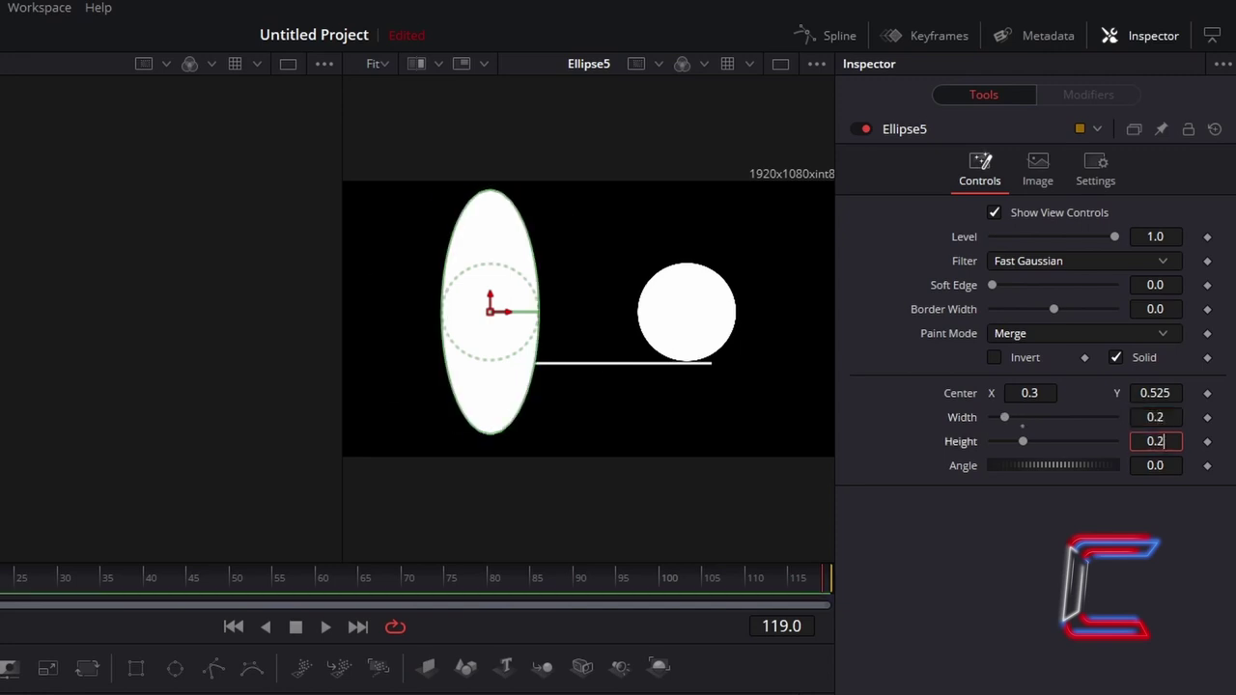
{"action": "key", "text": "Tab"}
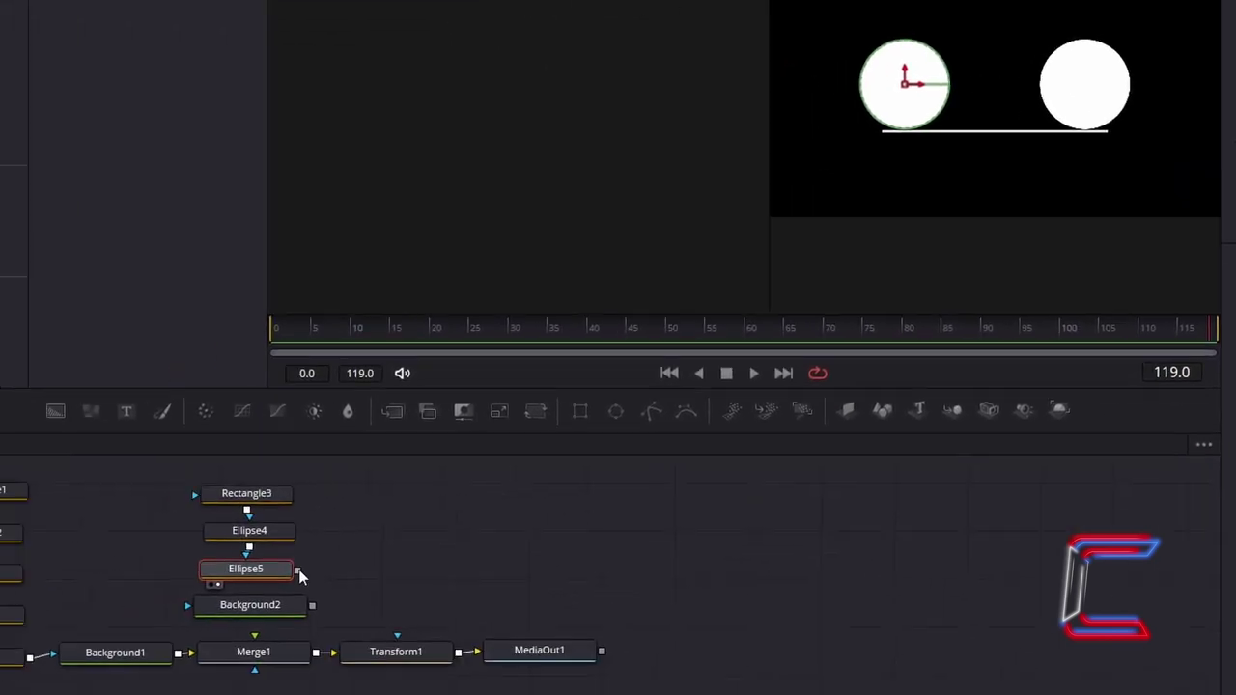
Connect Ellipse5 to Background2 and Background2 to Merge1's foreground input, and show MediaOut1 in the viewer.
{"action": "left_click_drag", "start_coordinate": [297, 572], "coordinate": [192, 606]}
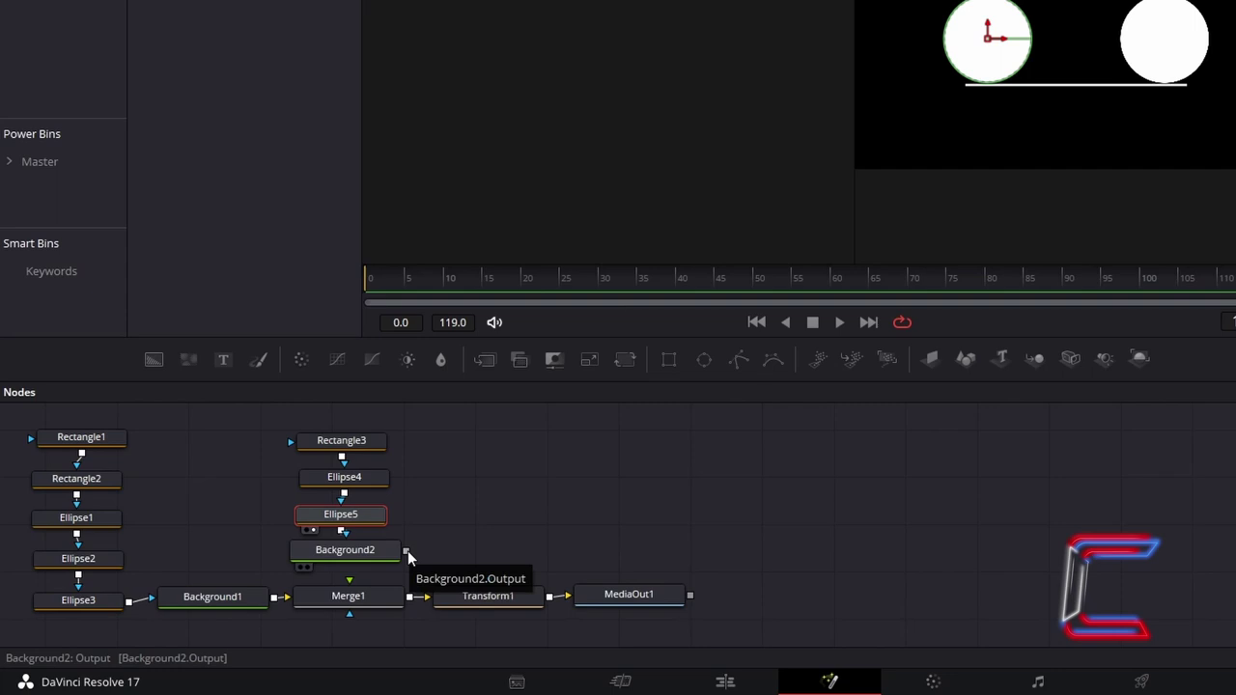
{"action": "left_click_drag", "start_coordinate": [408, 550], "coordinate": [348, 581]}
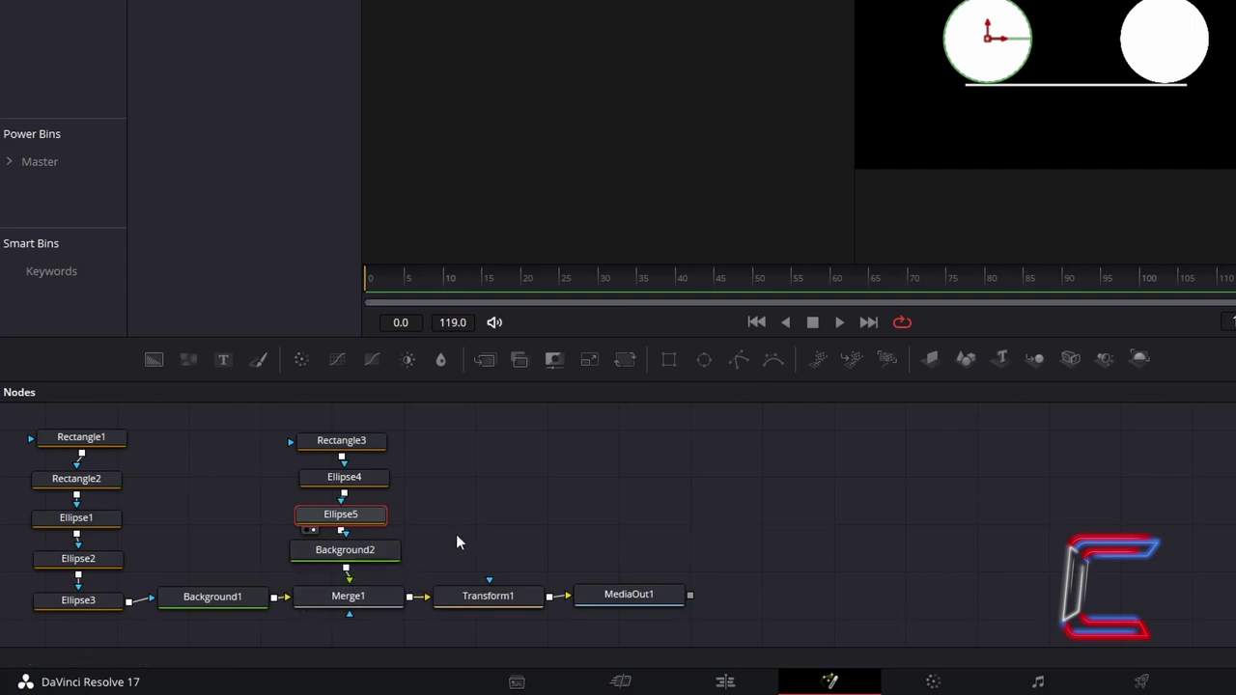
{"action": "left_click", "coordinate": [589, 612]}
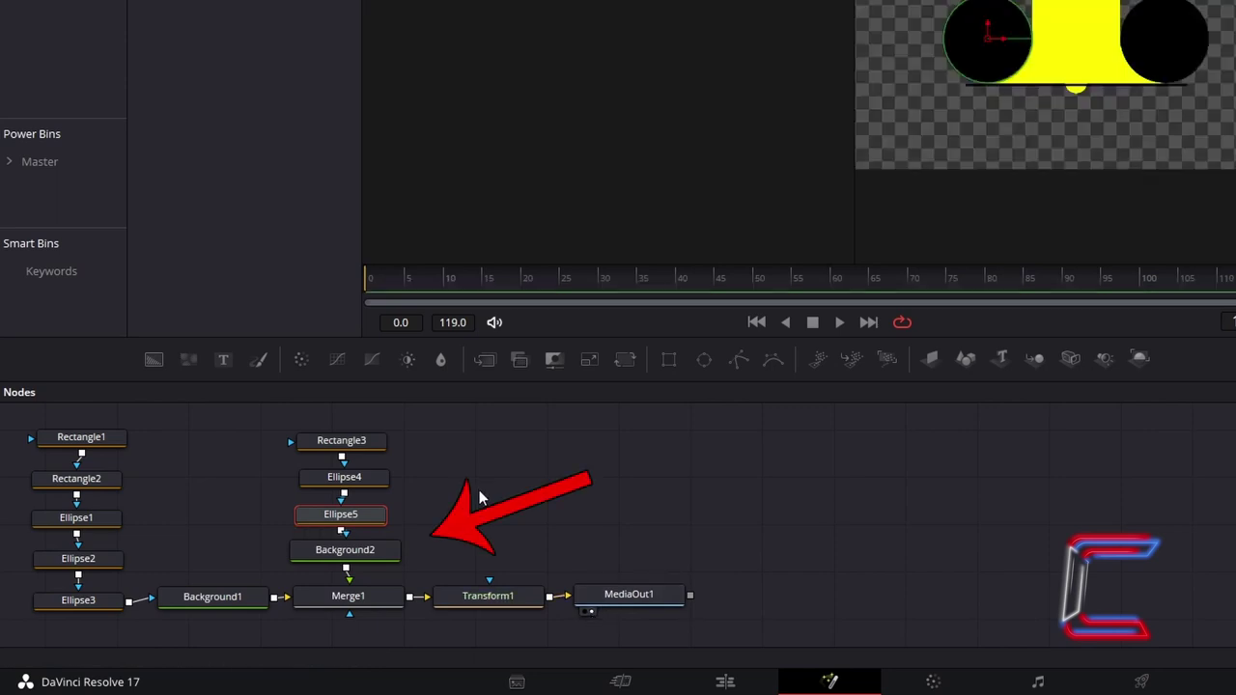
{"action": "left_click", "coordinate": [390, 555]}
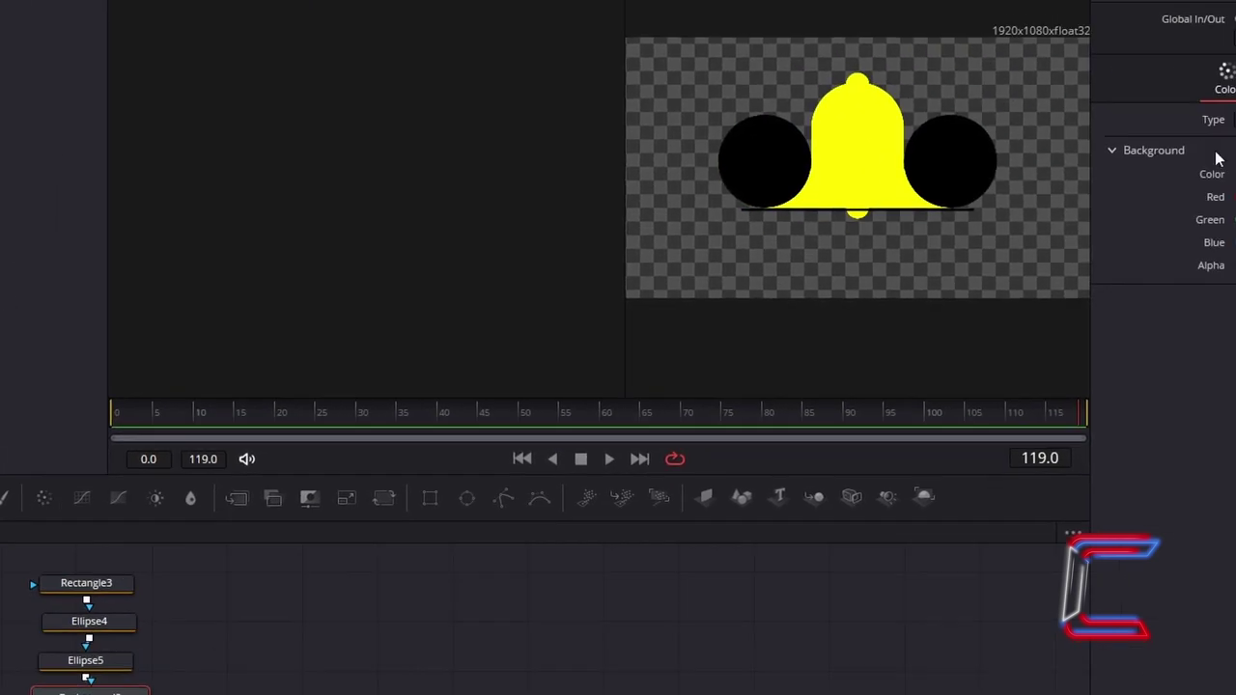
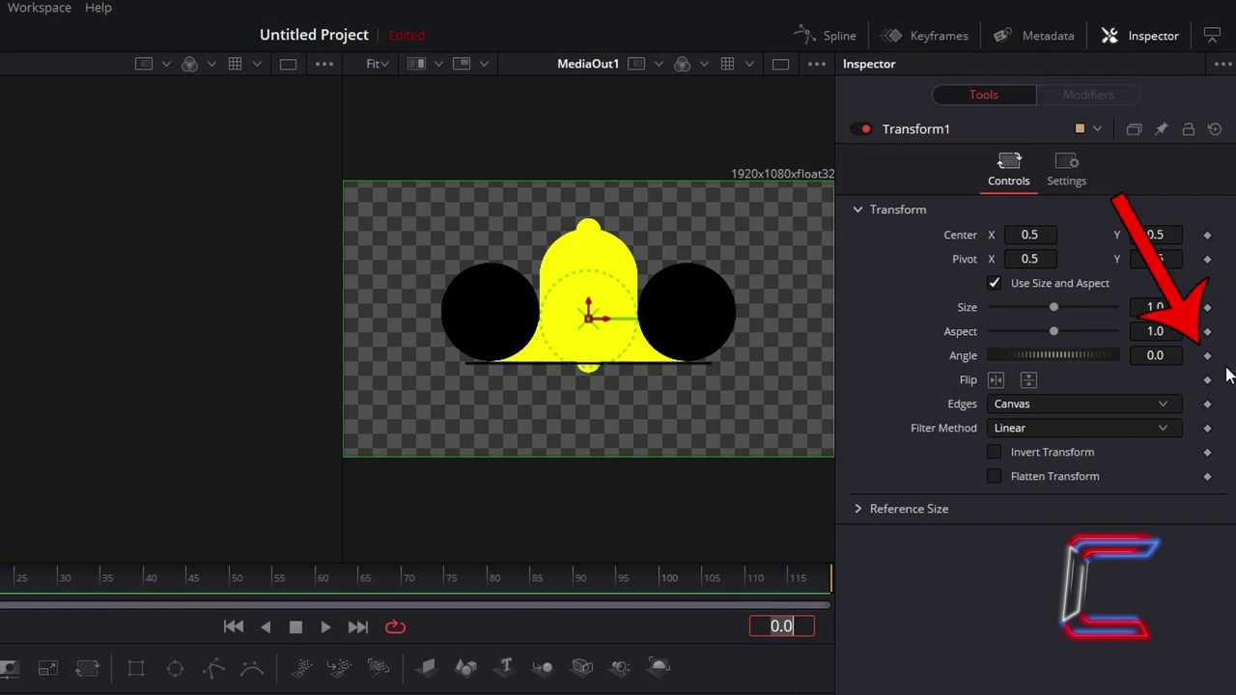
Keyframe Transform1's angle at 0 on frame 0 and at 25 on frame 8.
{"action": "left_click", "coordinate": [1208, 356]}
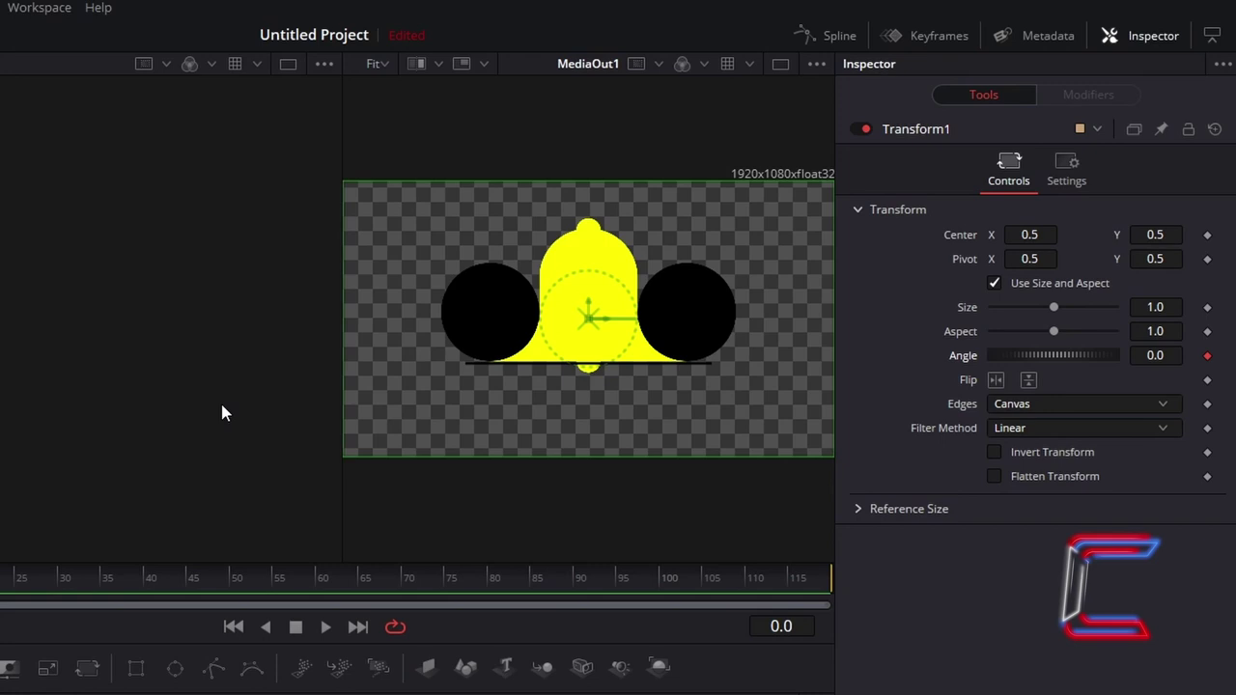
{"action": "left_click", "coordinate": [783, 627]}
{"action": "type", "text": "8"}
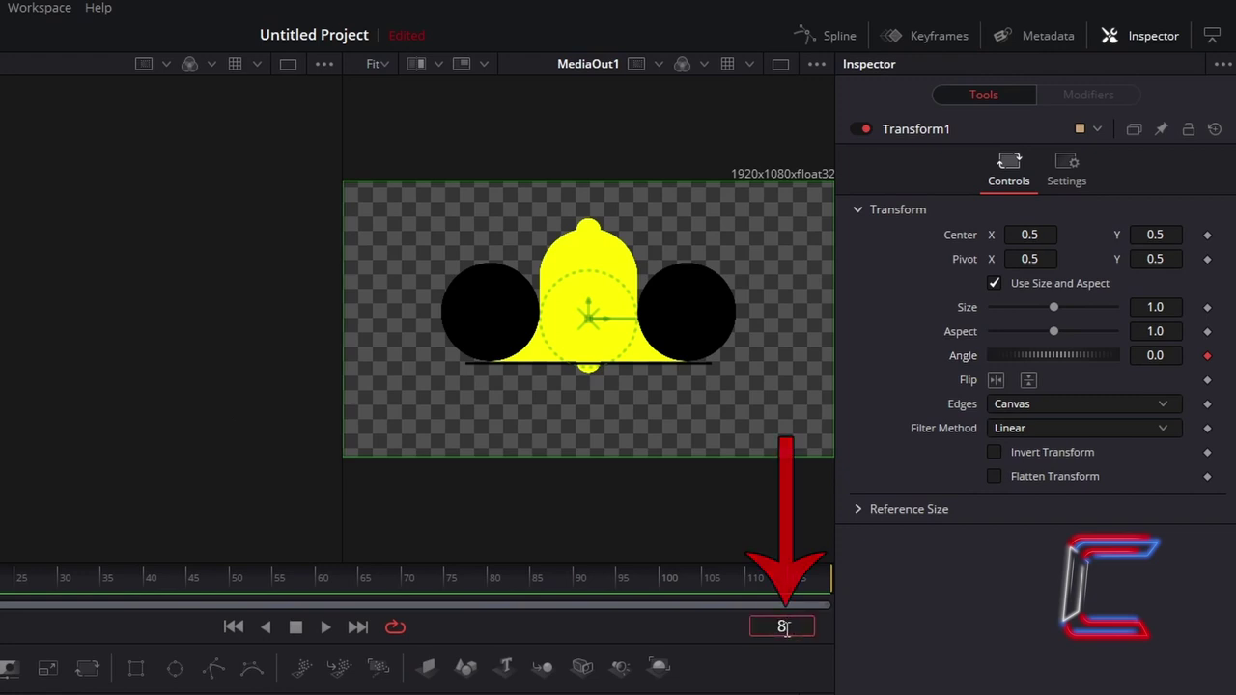
{"action": "key", "text": "Return"}
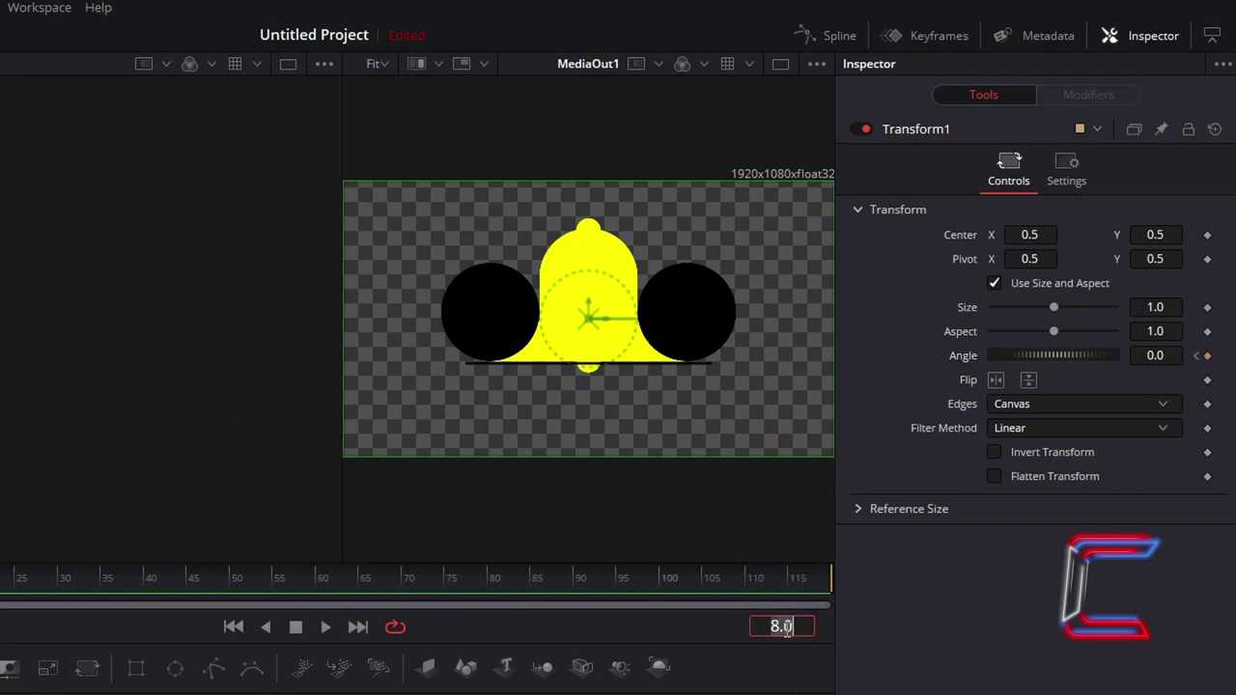
{"action": "left_click", "coordinate": [1207, 356]}
{"action": "left_click", "coordinate": [1168, 361]}
{"action": "type", "text": "25"}
{"action": "key", "text": "Tab"}
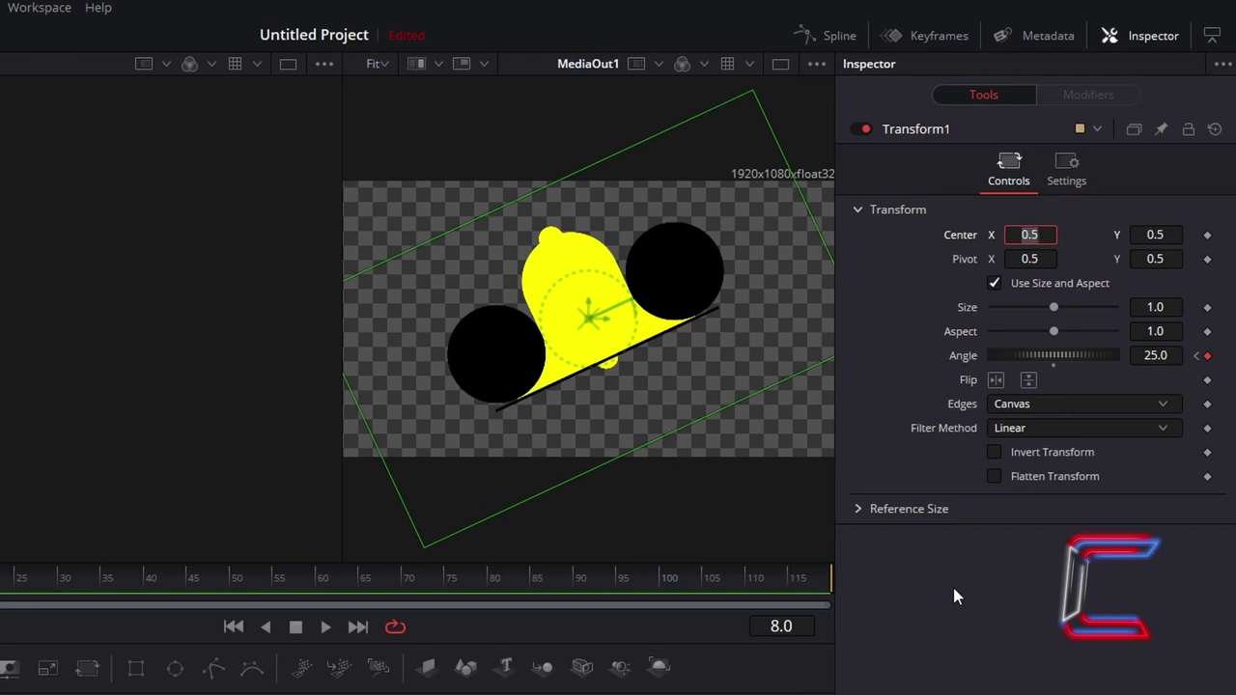
Keyframe Transform1's angle at -25 on frame 24.
{"action": "left_click", "coordinate": [794, 627]}
{"action": "type", "text": "24"}
{"action": "key", "text": "Return"}
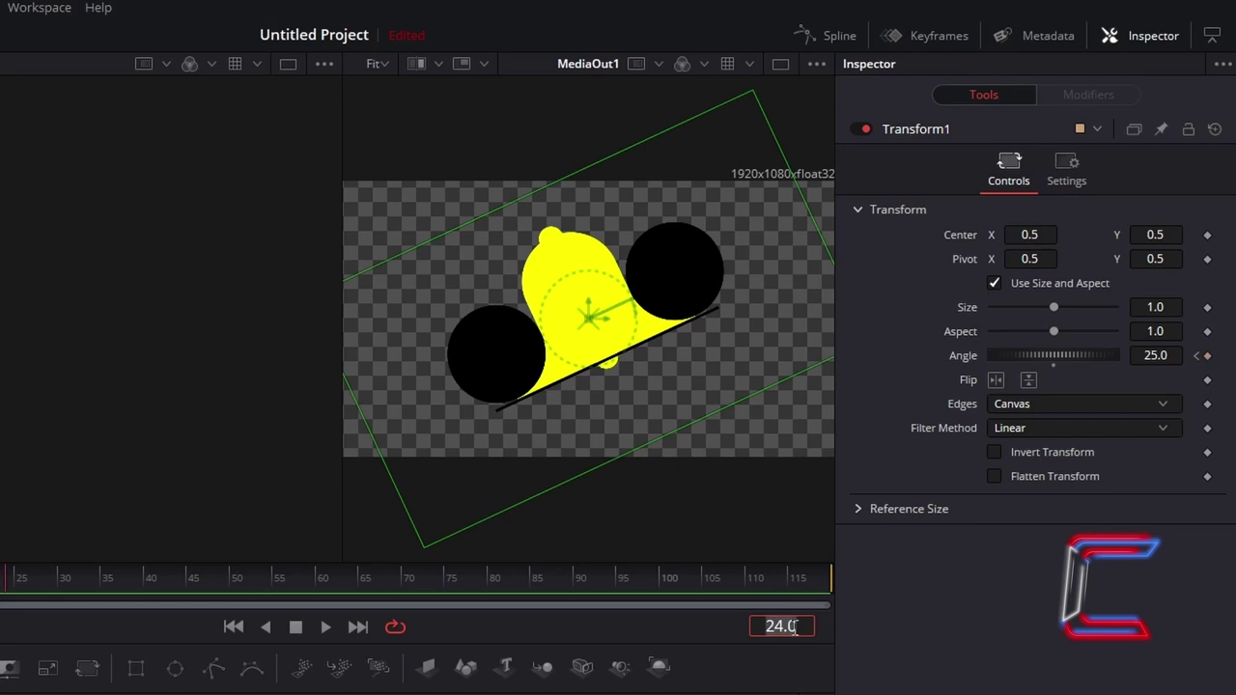
{"action": "left_click", "coordinate": [1167, 355]}
{"action": "double_click", "coordinate": [1167, 354]}
{"action": "type", "text": "-25"}
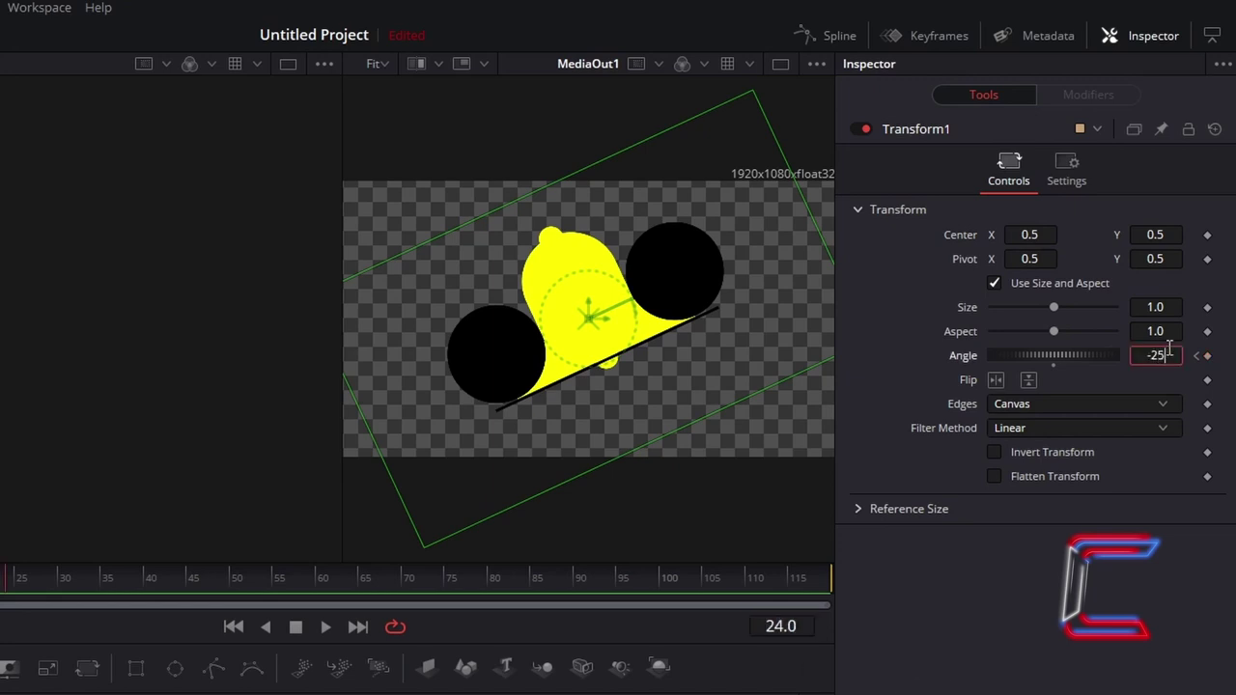
{"action": "key", "text": "Tab"}
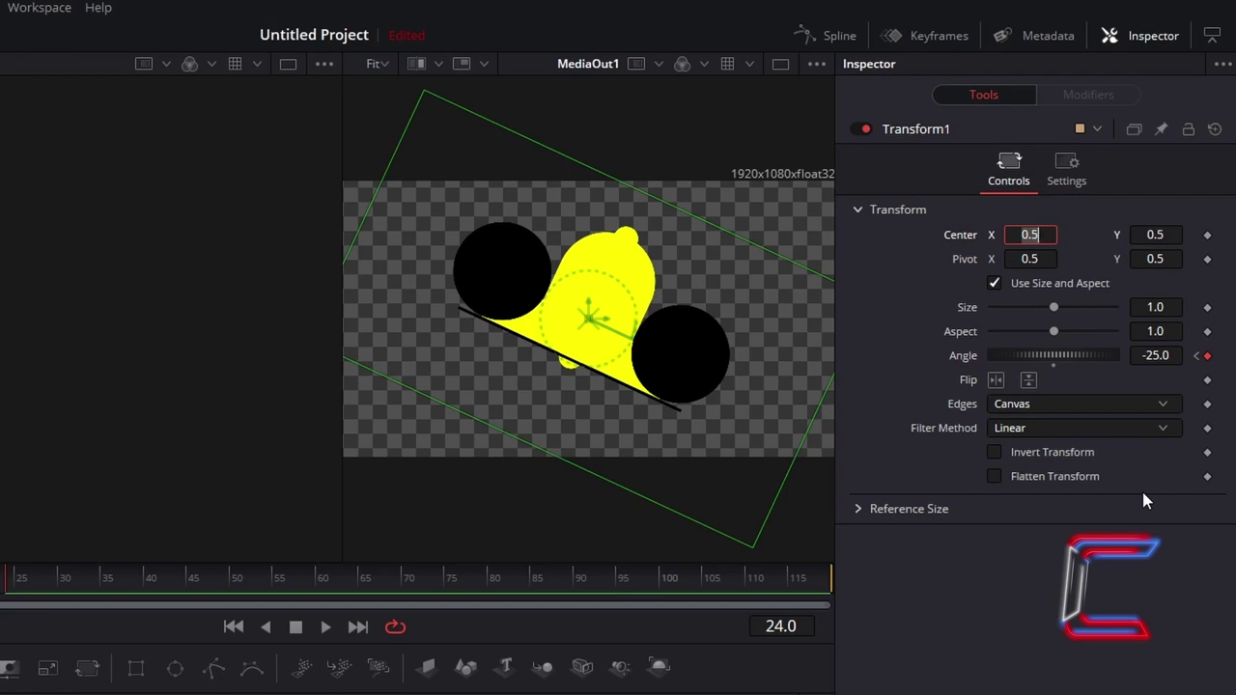
Return Transform1's angle to 0 with a keyframe on frame 32.
{"action": "left_click", "coordinate": [801, 624]}
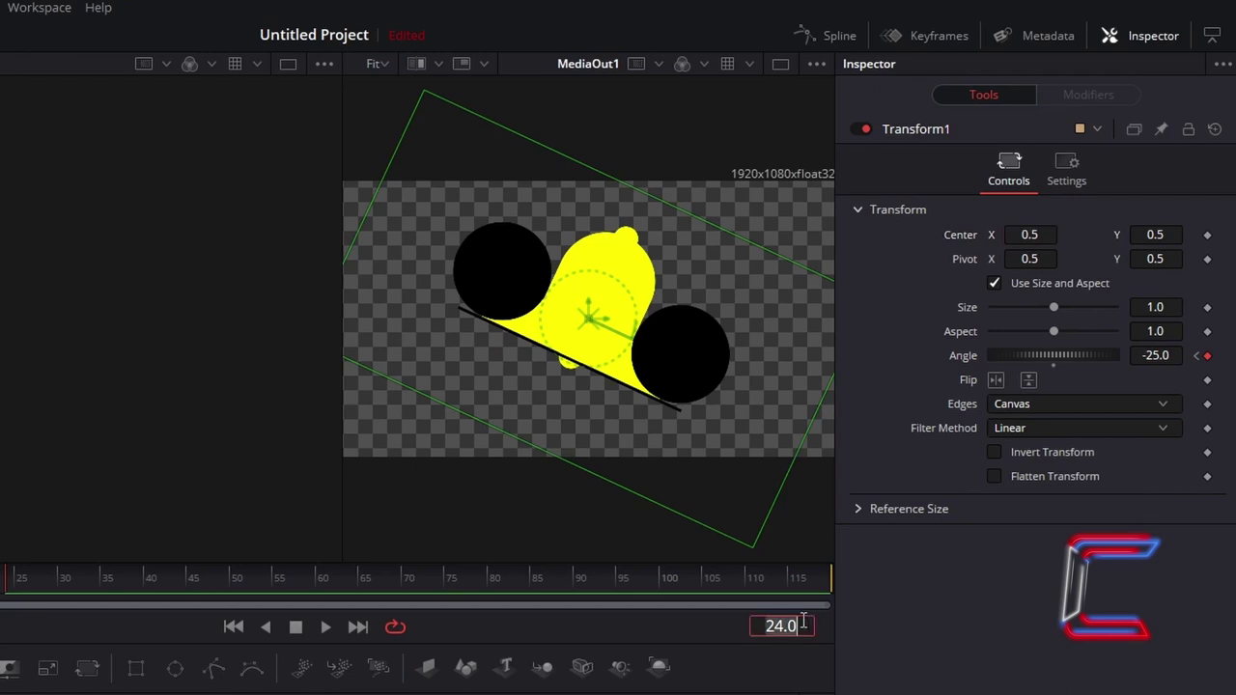
{"action": "type", "text": "32"}
{"action": "key", "text": "Return"}
{"action": "left_click", "coordinate": [1157, 357]}
{"action": "type", "text": "0"}
{"action": "key", "text": "Tab"}
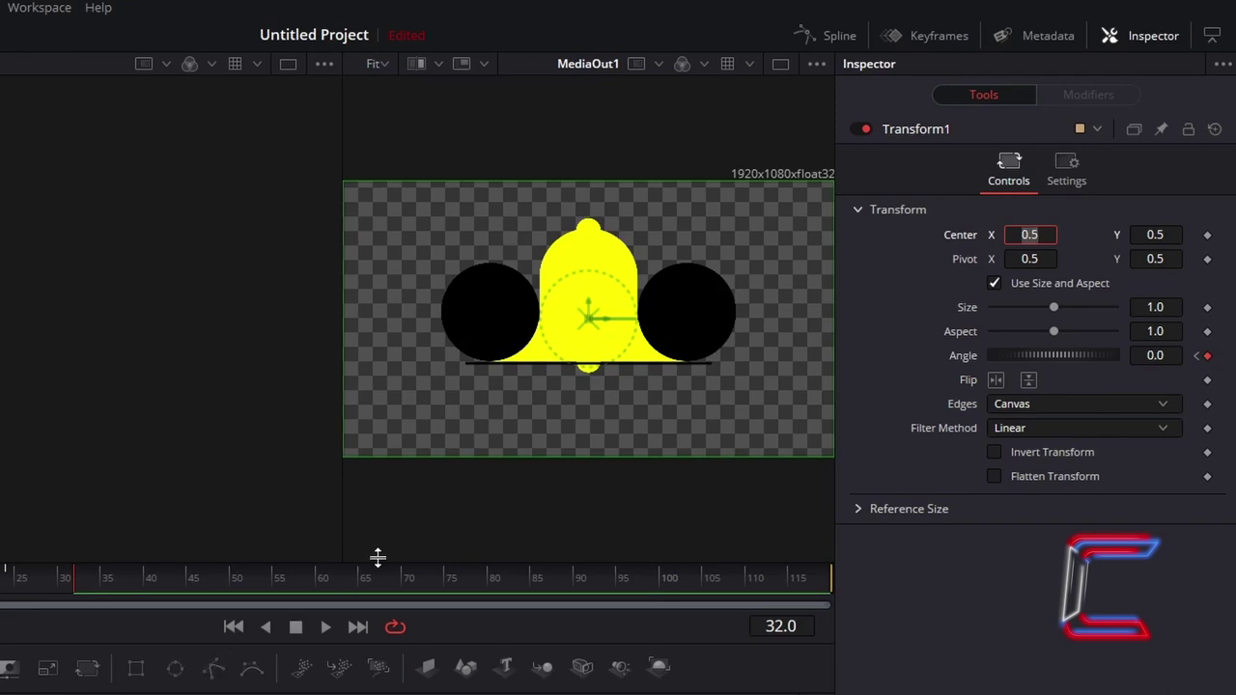
Display Transform1's Angle curve in the Spline editor and set all of its keyframes to loop.
{"action": "left_click", "coordinate": [821, 44]}
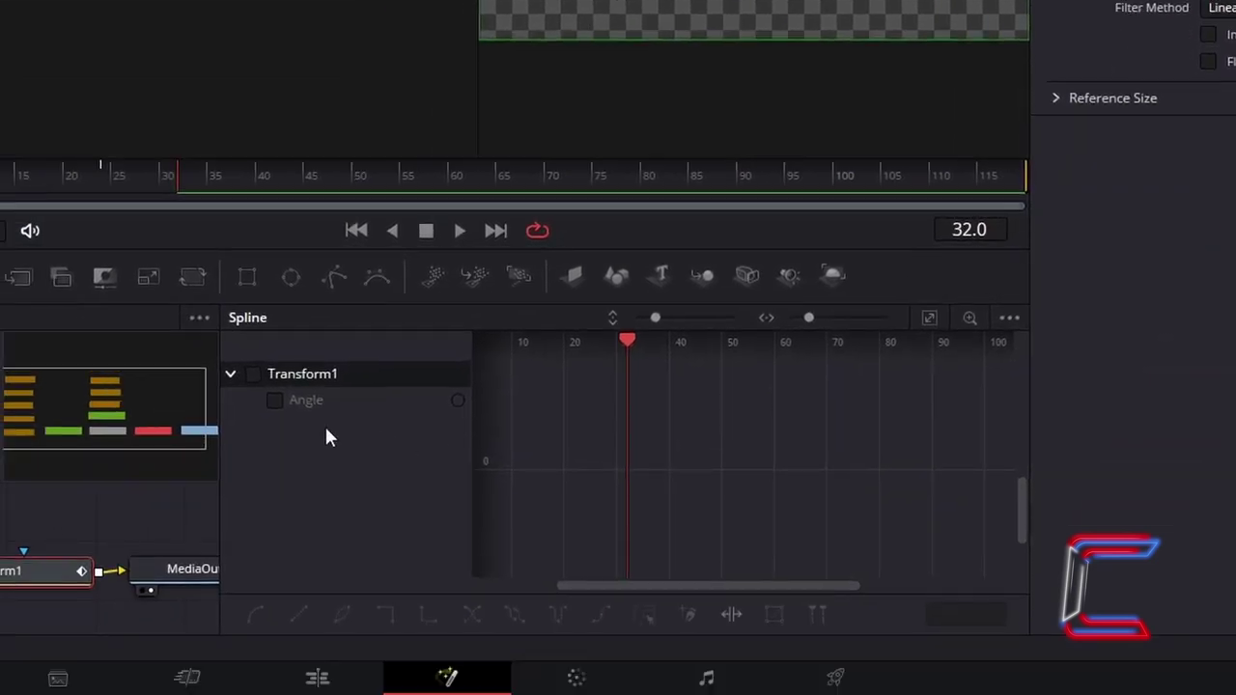
{"action": "left_click", "coordinate": [275, 400]}
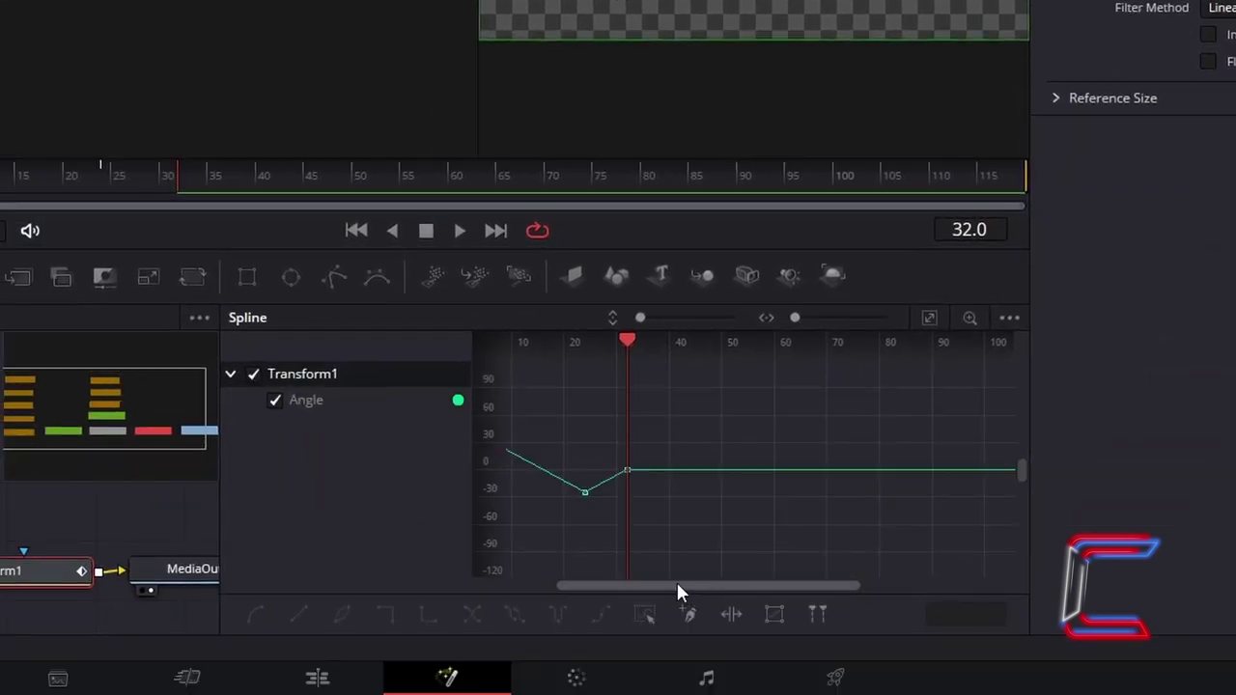
{"action": "left_click_drag", "start_coordinate": [673, 586], "coordinate": [601, 586]}
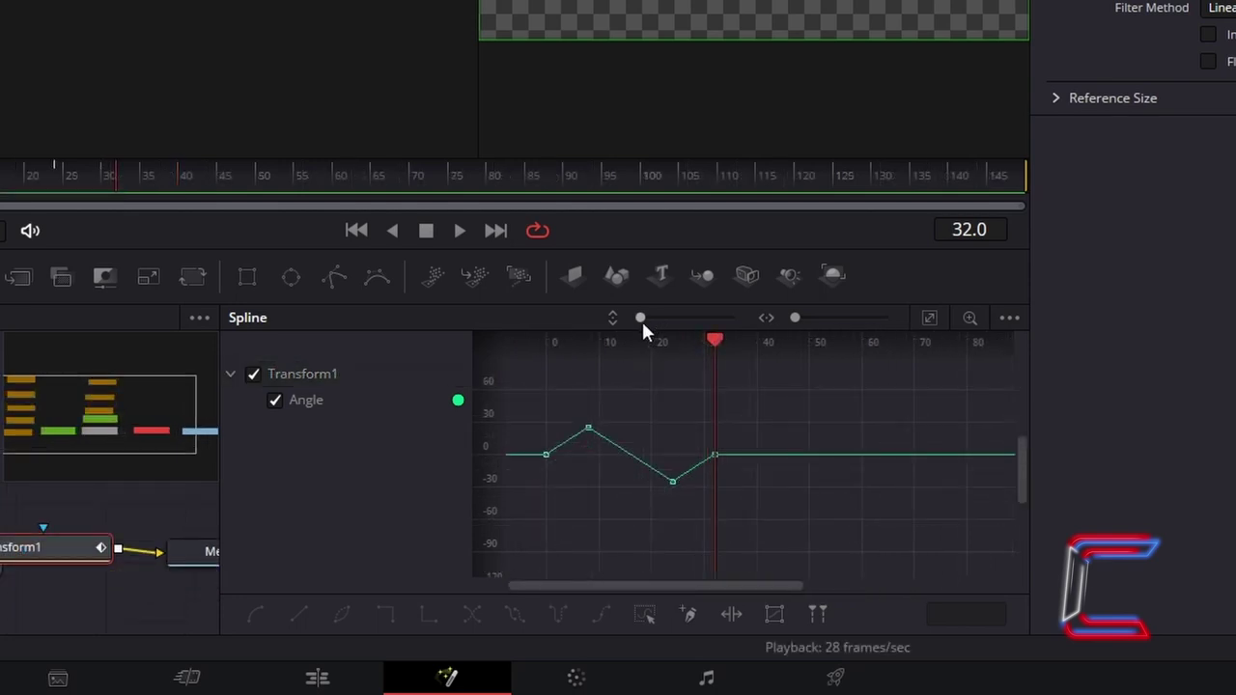
{"action": "mouse_move", "coordinate": [641, 319]}
{"action": "left_mouse_down"}
{"action": "mouse_move", "coordinate": [678, 312]}
{"action": "mouse_move", "coordinate": [637, 333]}
{"action": "mouse_move", "coordinate": [654, 319]}
{"action": "left_mouse_up"}
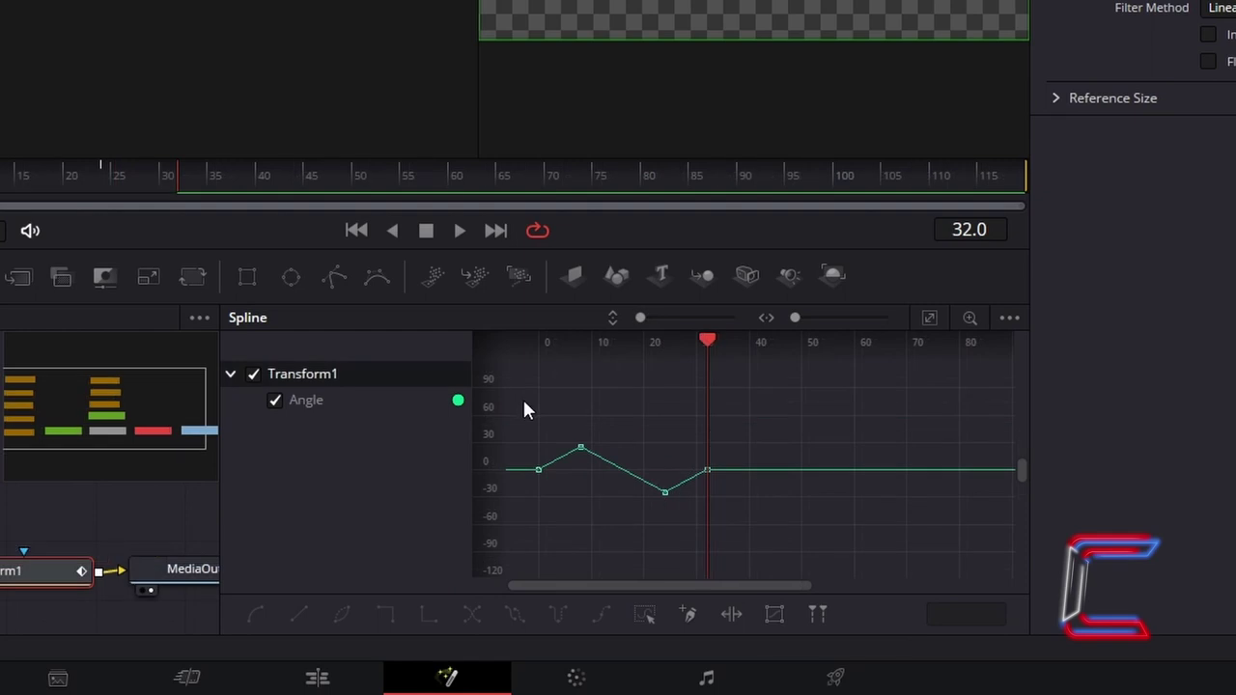
{"action": "left_click_drag", "start_coordinate": [523, 400], "coordinate": [734, 549]}
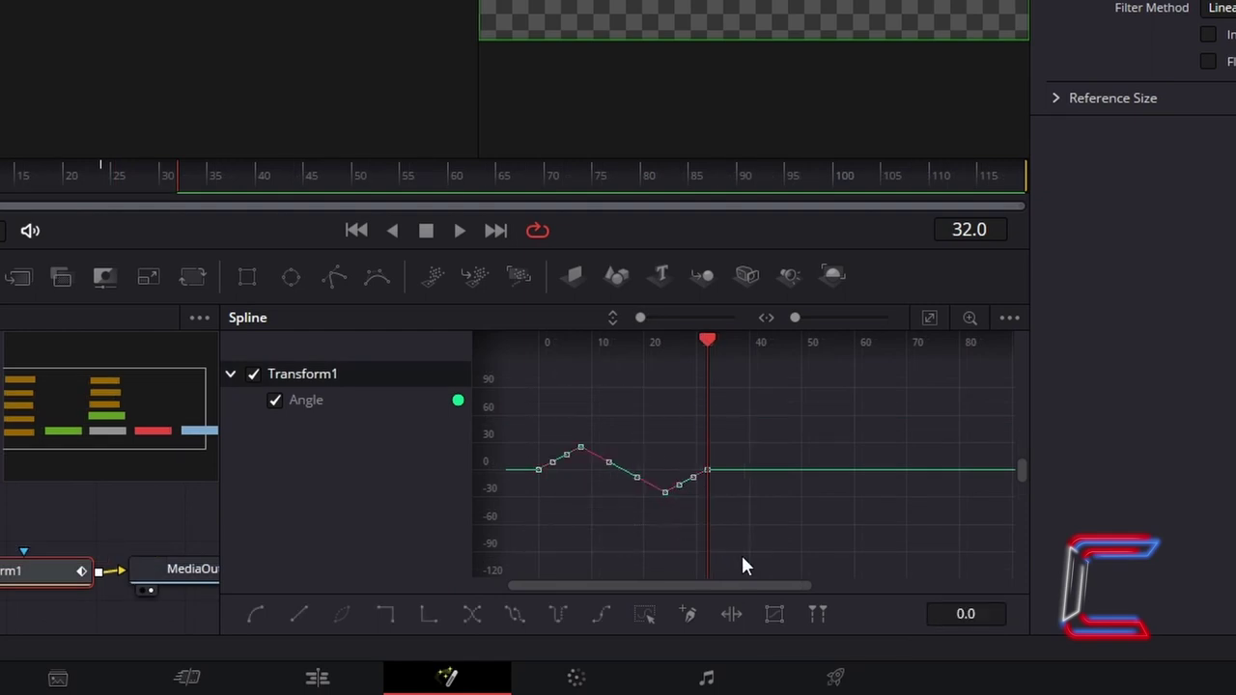
{"action": "left_click", "coordinate": [524, 611]}
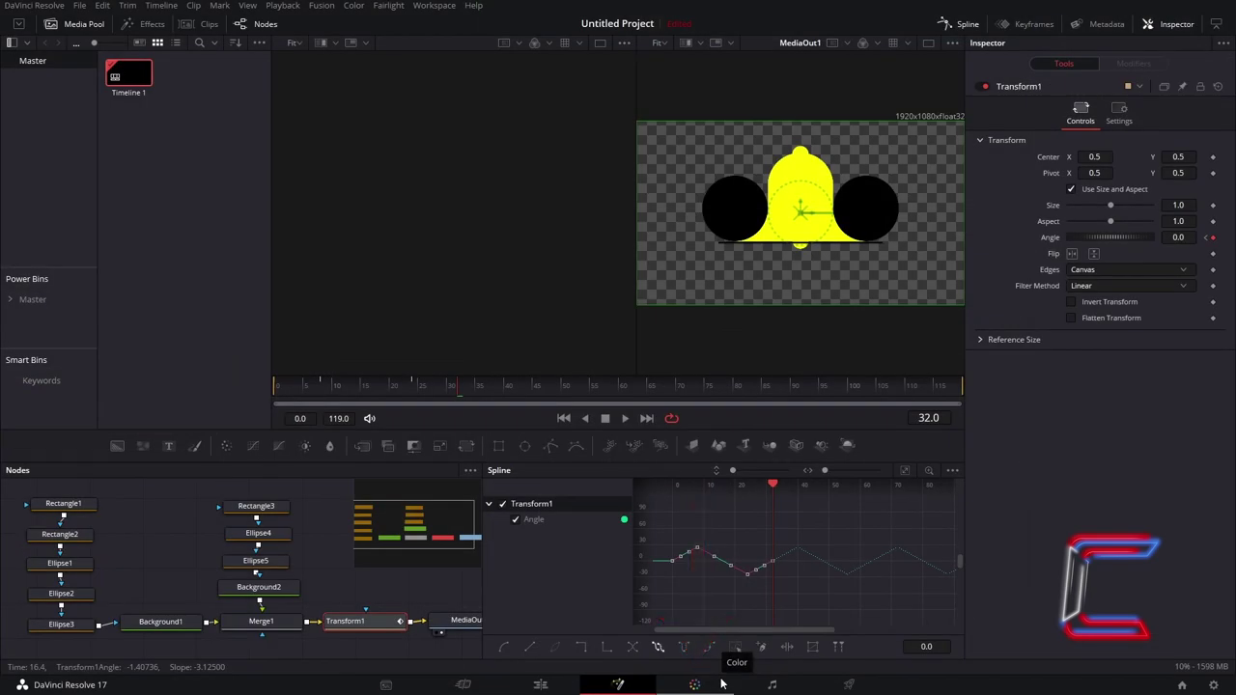
Qualify the bell's yellow on the Color page and connect node 01's alpha output to a new alpha output of the node graph.
{"action": "left_click", "coordinate": [721, 684]}
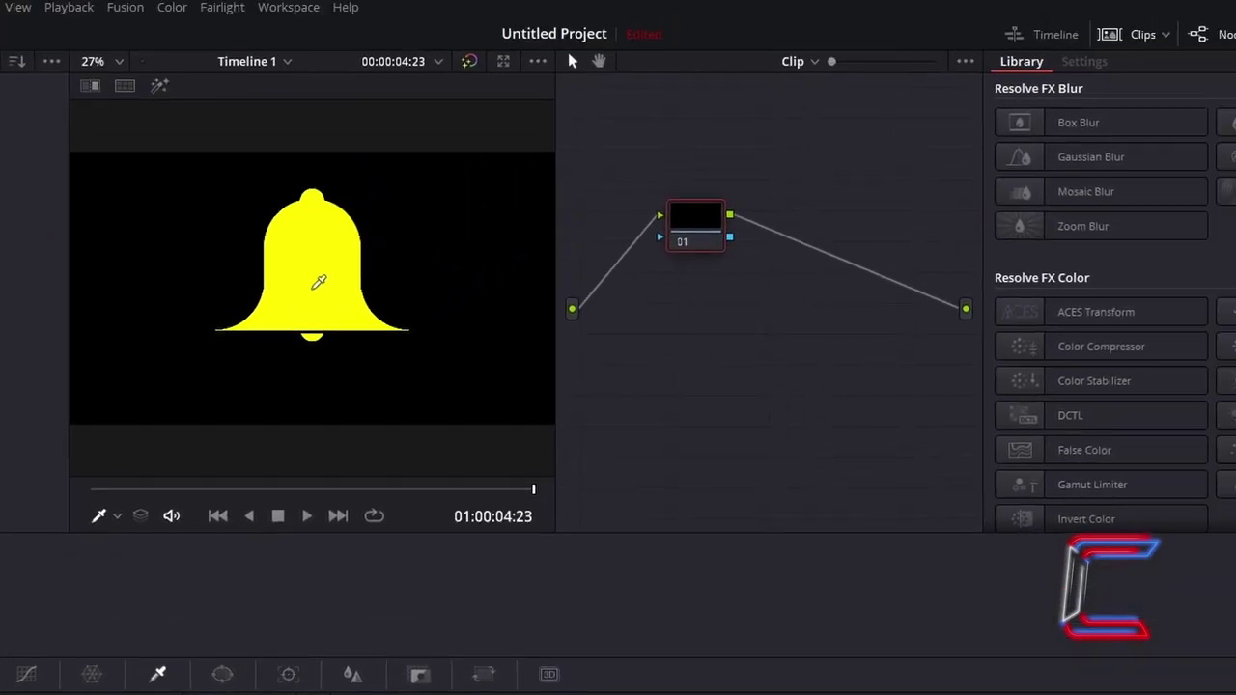
{"action": "left_click", "coordinate": [323, 257]}
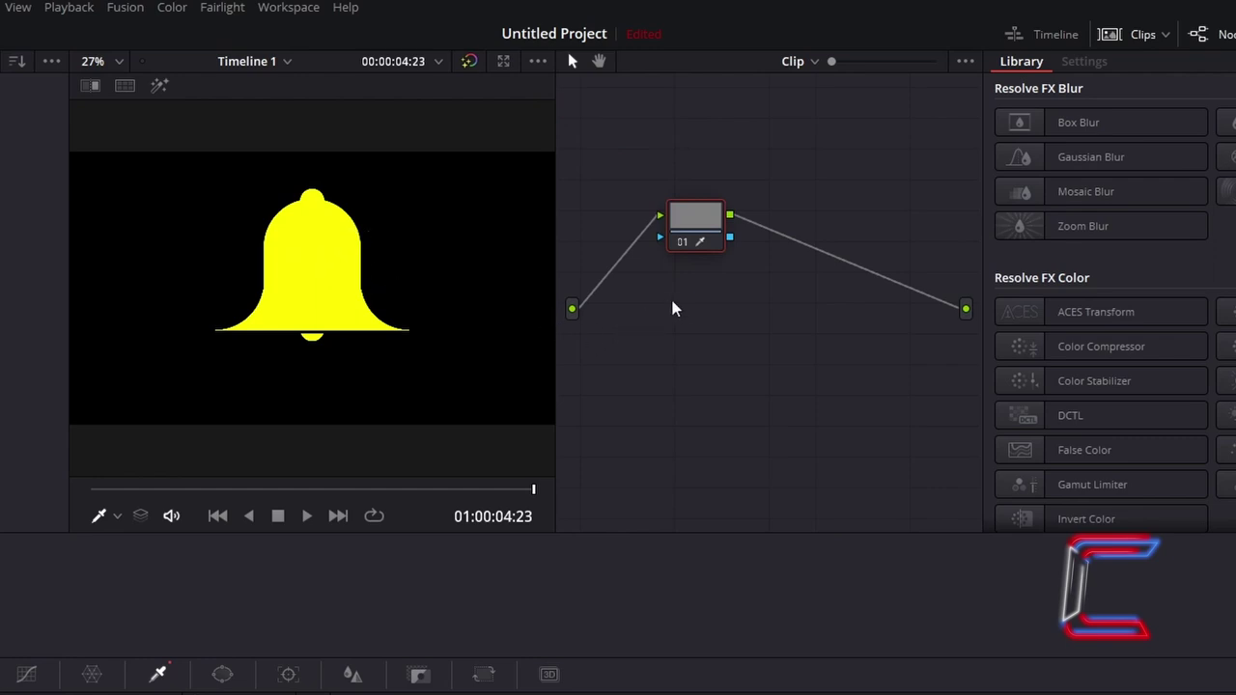
{"action": "right_click", "coordinate": [793, 327]}
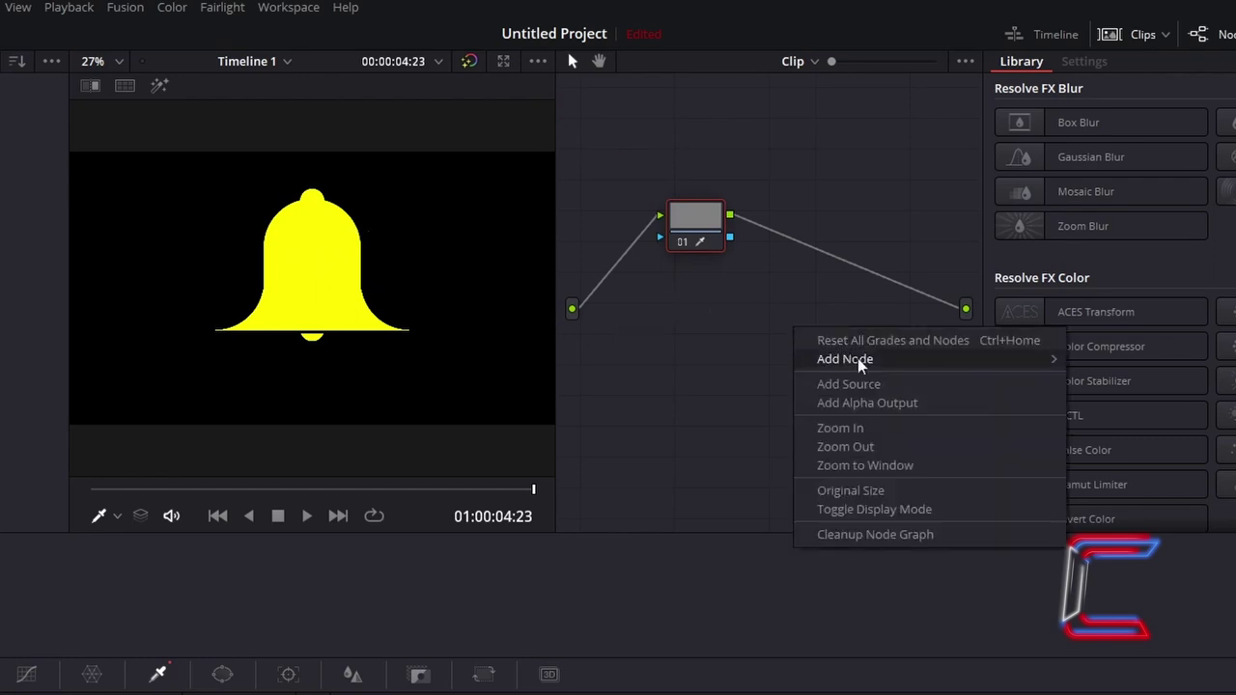
{"action": "left_click", "coordinate": [931, 406]}
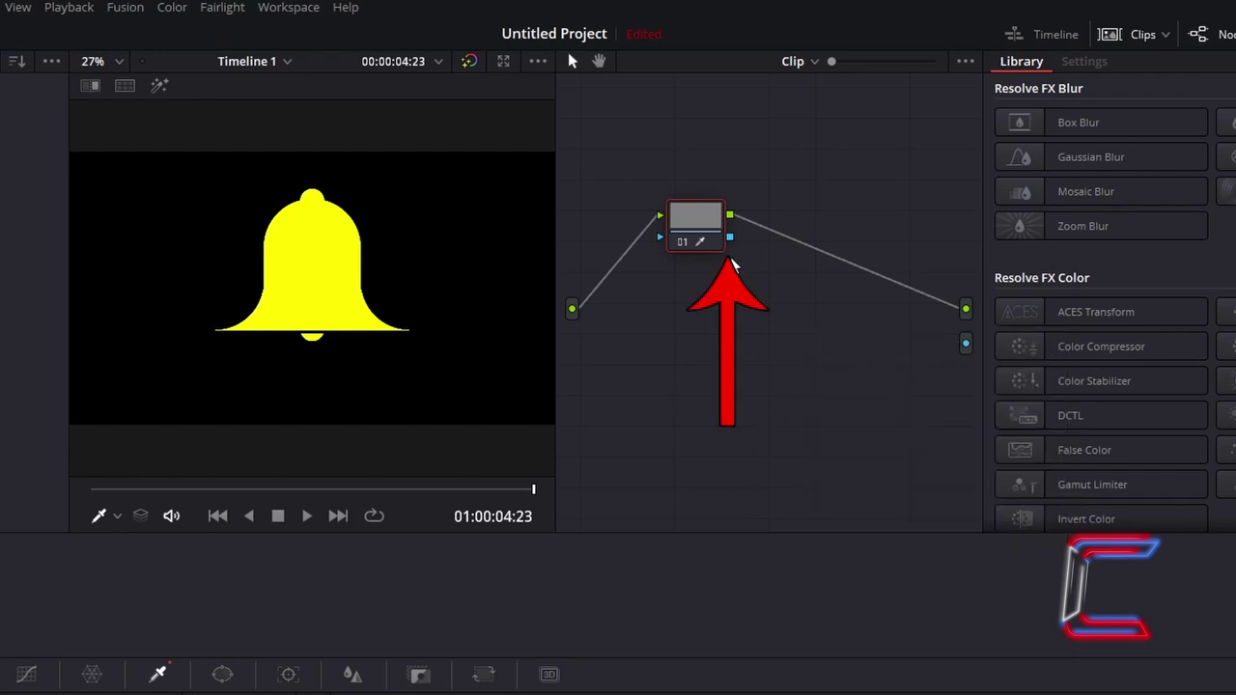
{"action": "left_click_drag", "start_coordinate": [730, 238], "coordinate": [971, 355]}
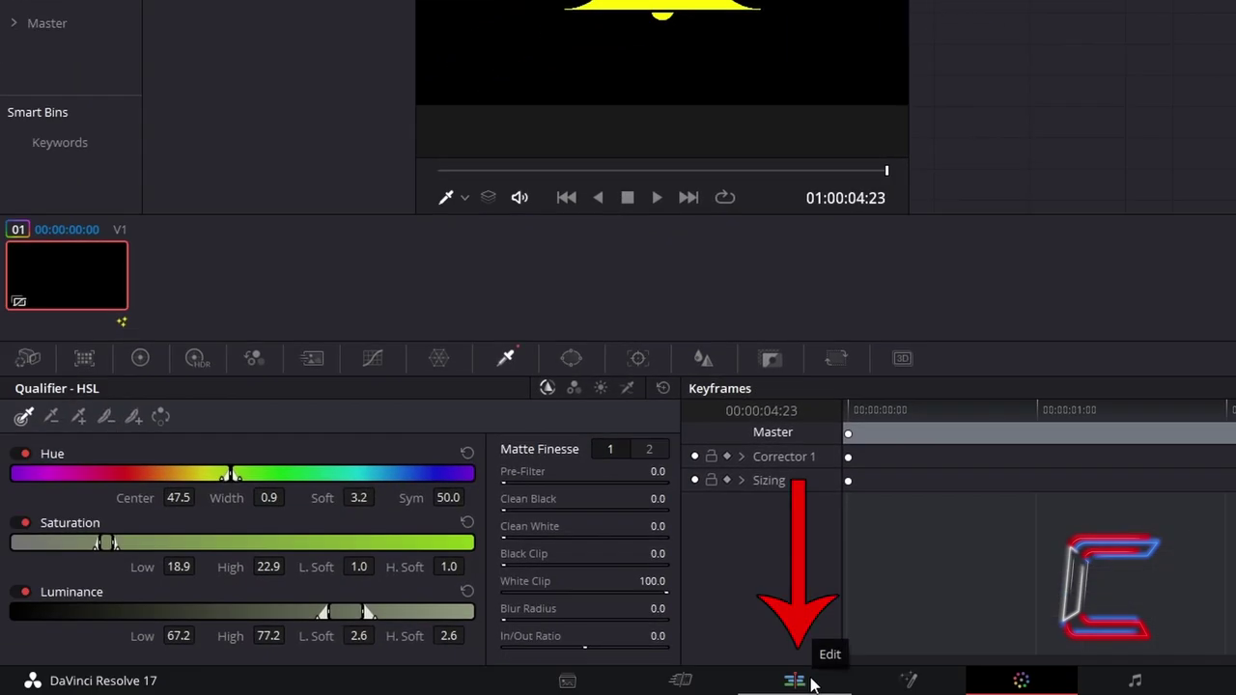
On the Edit page, move the Fusion Composition clip to Video 2 and place a Solid Color generator beneath it on Video 1.
{"action": "left_click", "coordinate": [810, 681]}
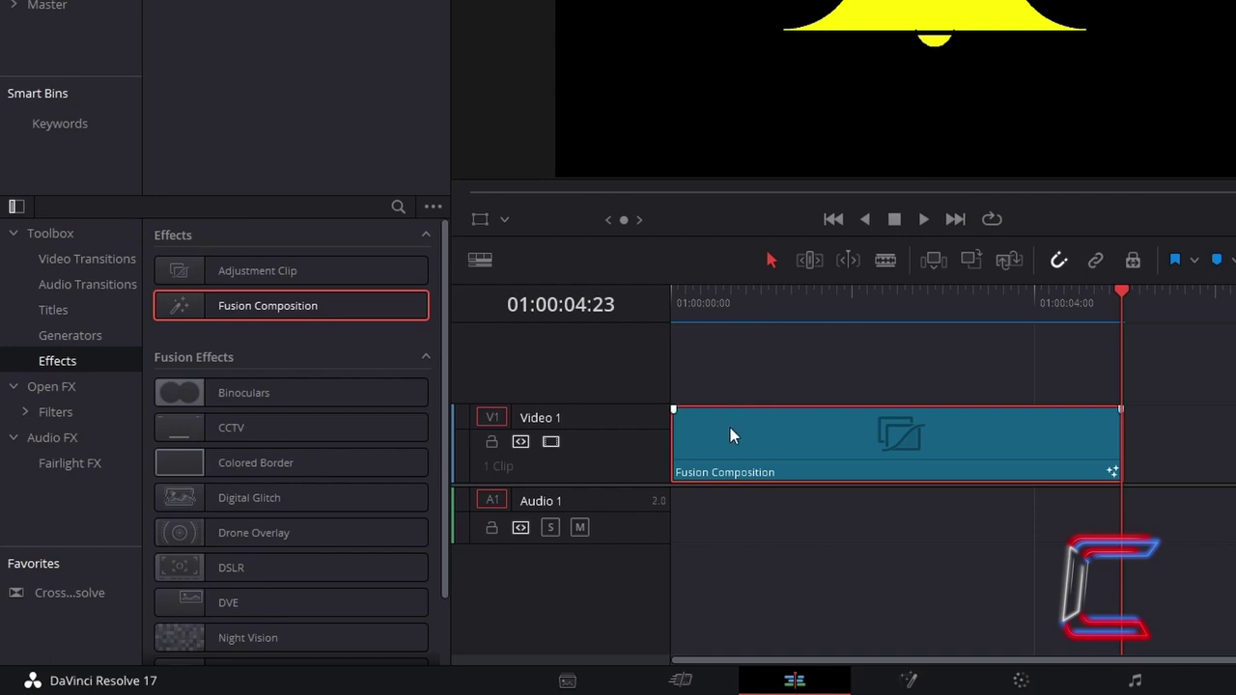
{"action": "left_click_drag", "start_coordinate": [730, 429], "coordinate": [729, 347]}
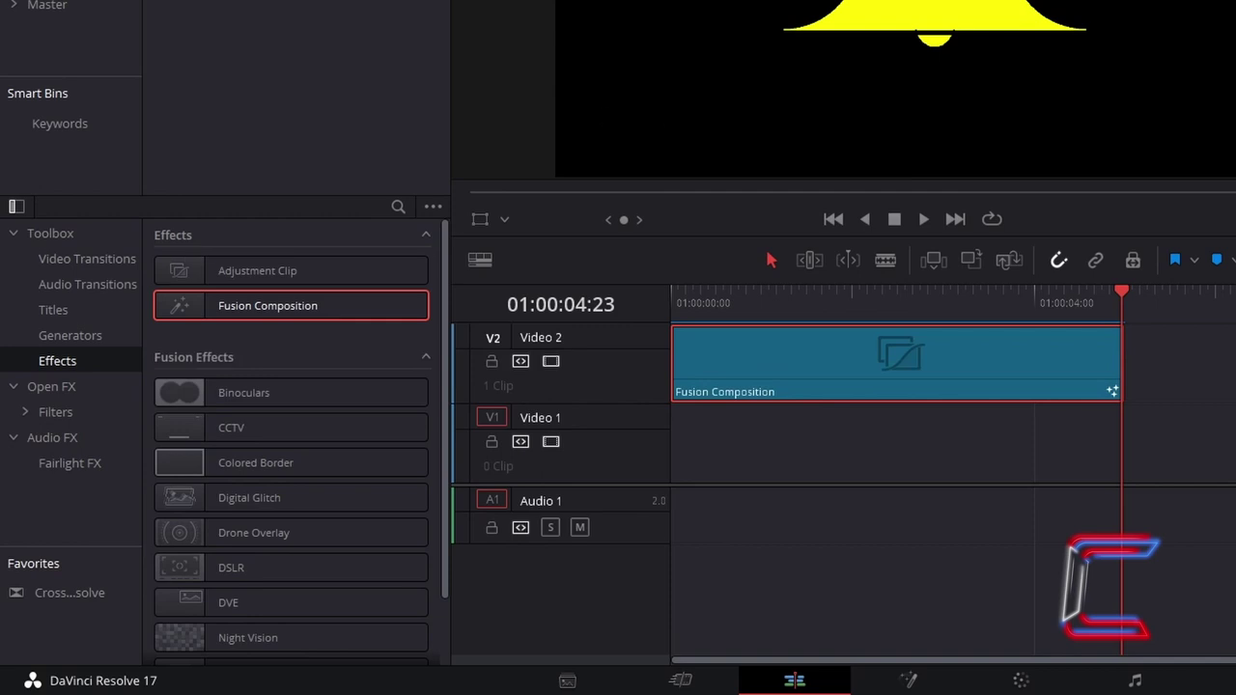
{"action": "left_click", "coordinate": [112, 332]}
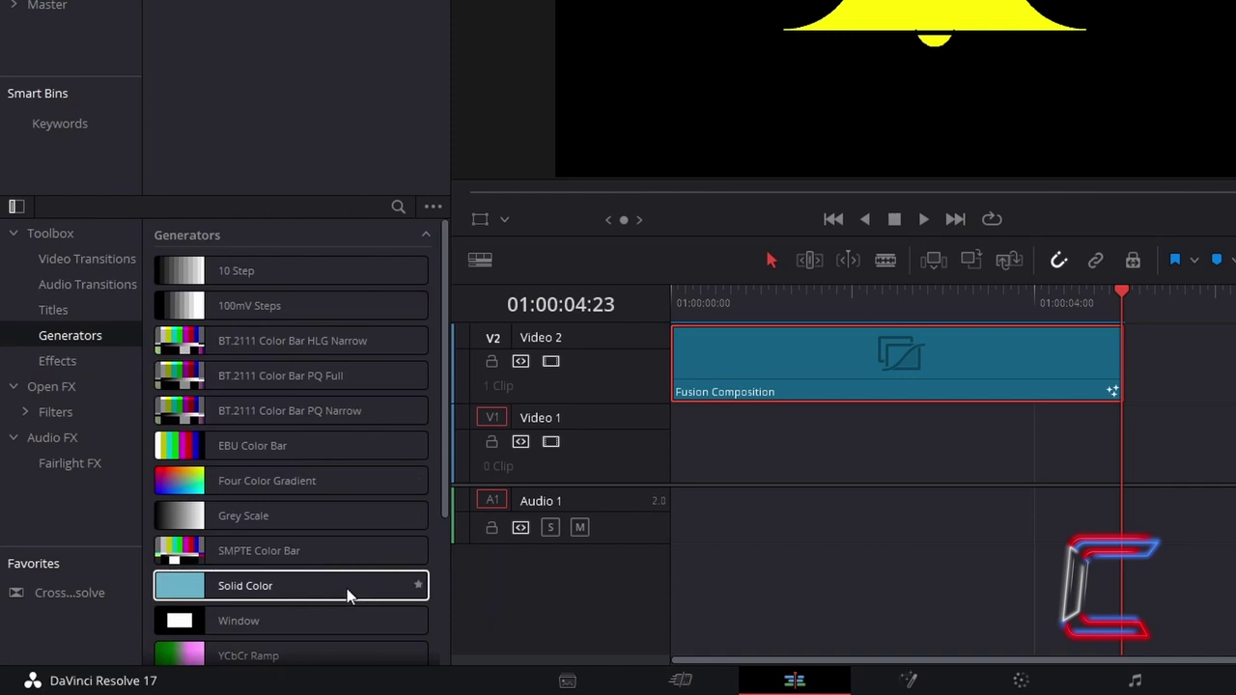
{"action": "left_click_drag", "start_coordinate": [347, 588], "coordinate": [707, 444]}
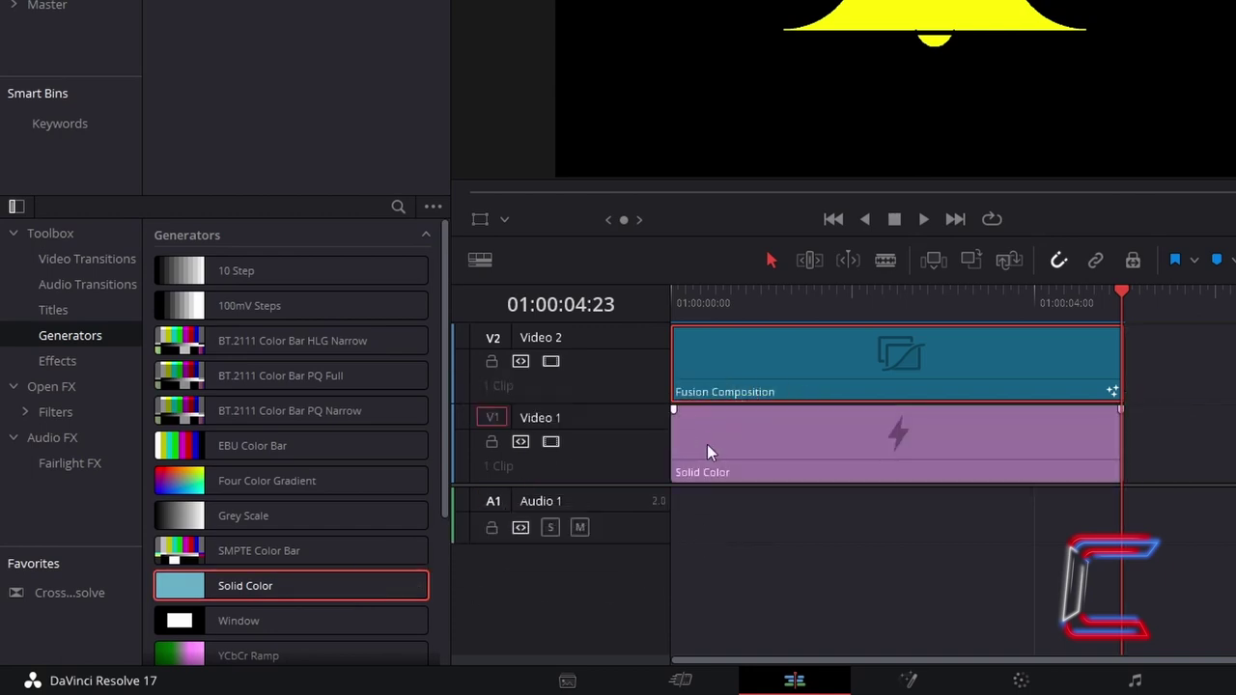
Set the Solid Color generator's color to red, #ff0000.
{"action": "left_click", "coordinate": [741, 454]}
{"action": "left_click", "coordinate": [1235, 0]}
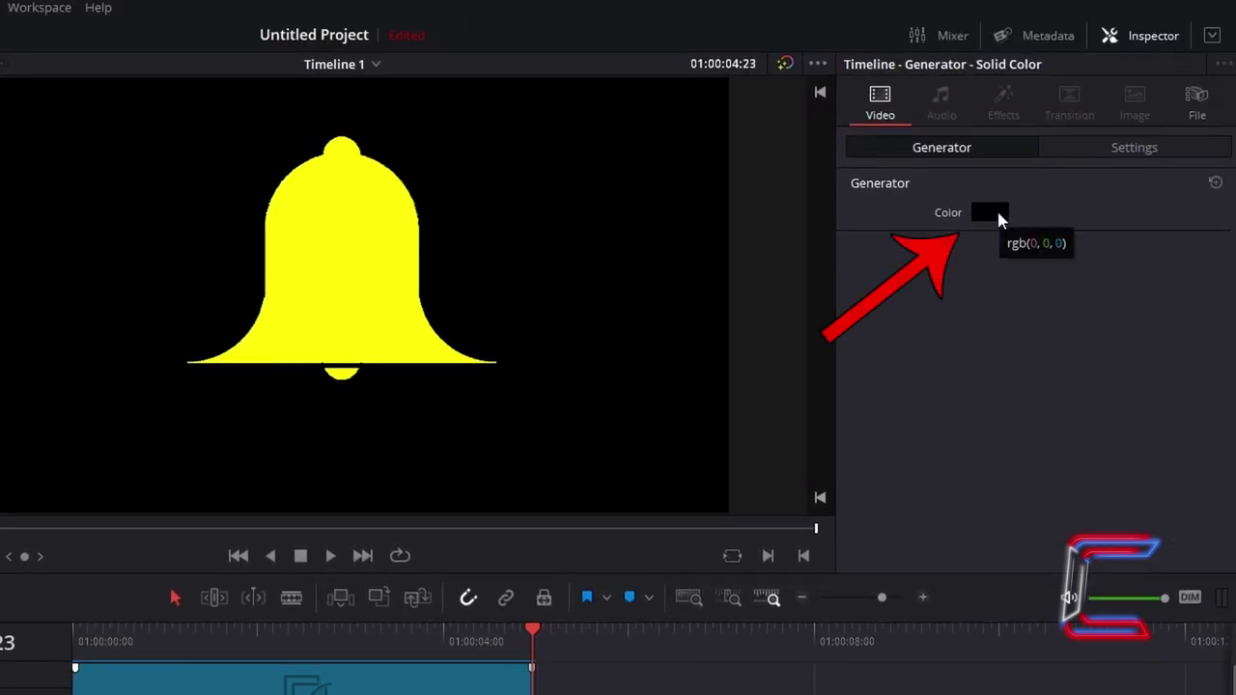
{"action": "left_click", "coordinate": [1000, 215]}
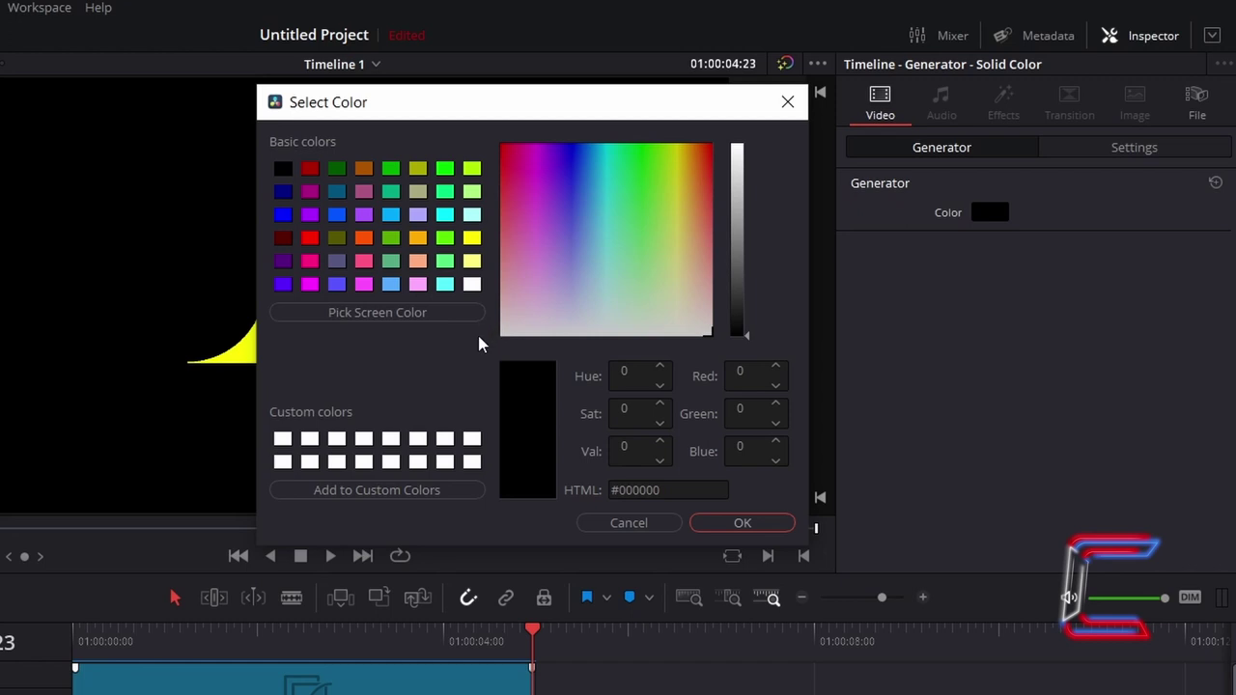
{"action": "left_click", "coordinate": [308, 241]}
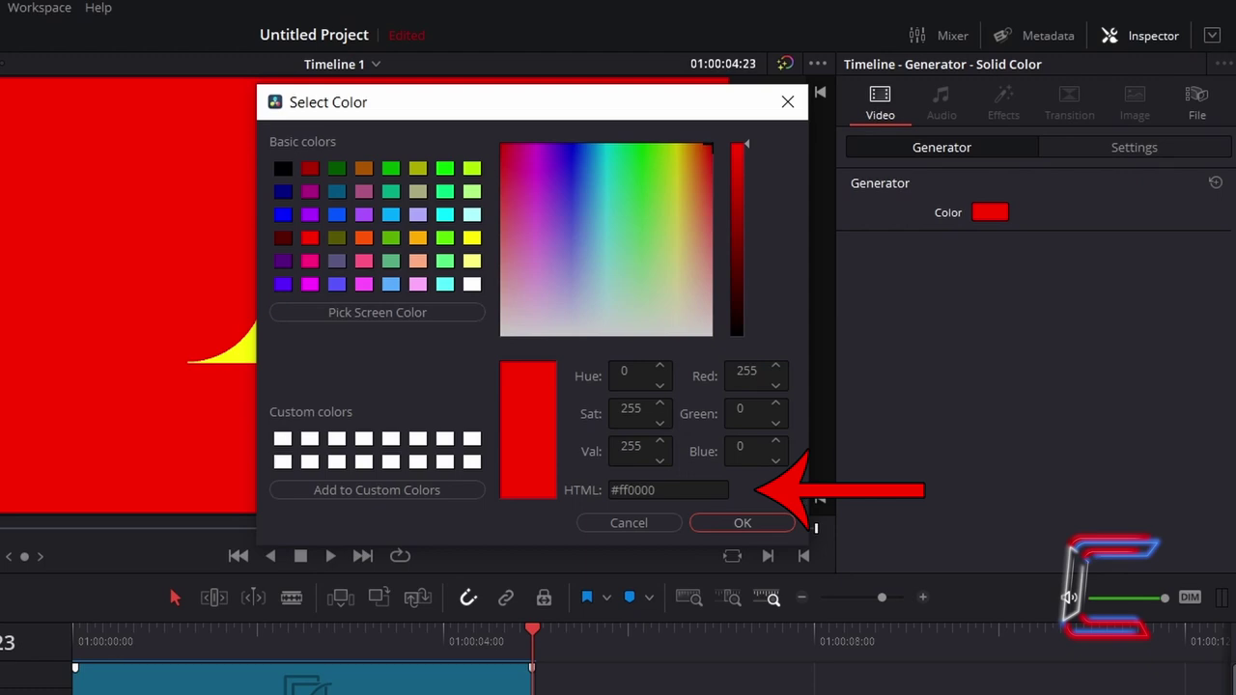
{"action": "left_click", "coordinate": [765, 527]}
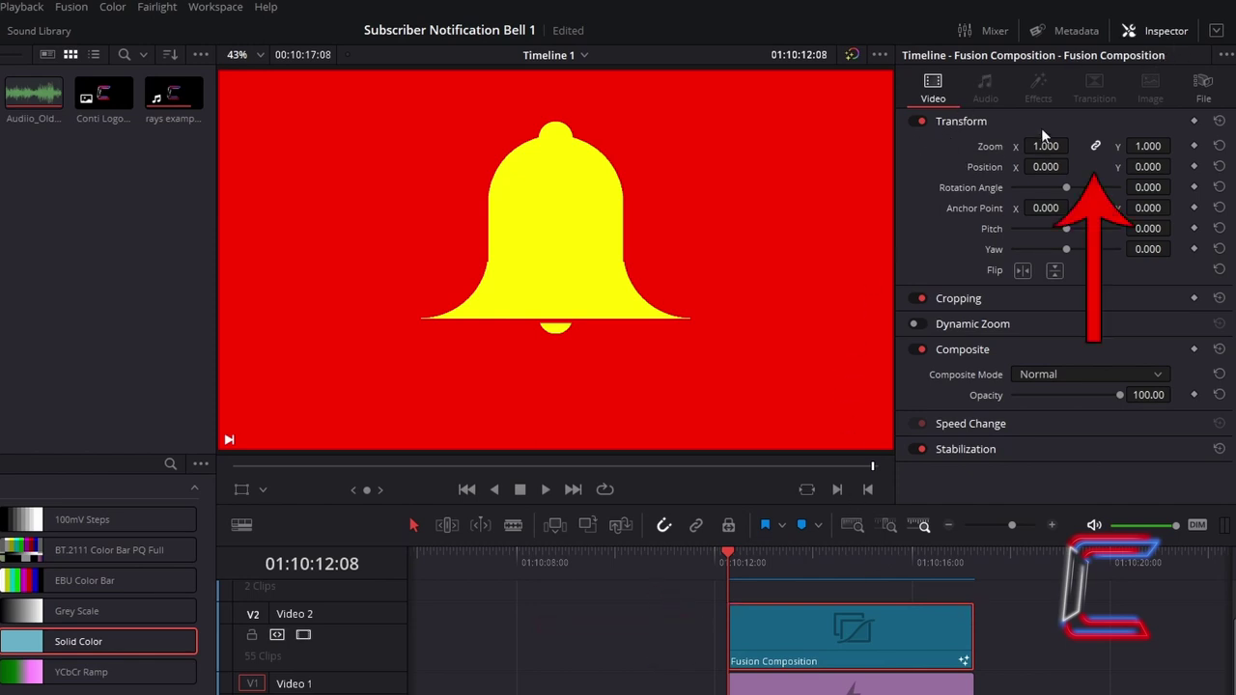
Scale the Fusion Composition clip to a zoom of 0.660 and shift the bell rightward and downward in the frame.
{"action": "left_click_drag", "start_coordinate": [1046, 146], "coordinate": [1014, 146]}
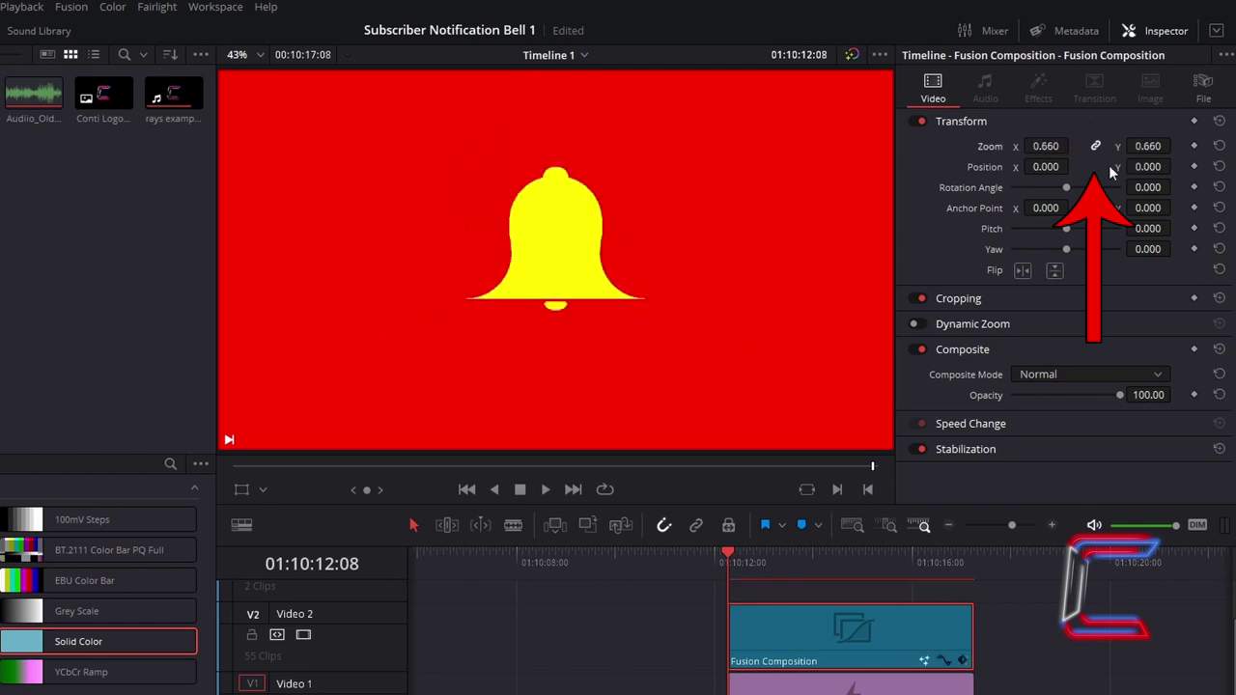
{"action": "left_click_drag", "start_coordinate": [1046, 166], "coordinate": [1073, 166]}
{"action": "left_click_drag", "start_coordinate": [1158, 166], "coordinate": [1169, 166]}
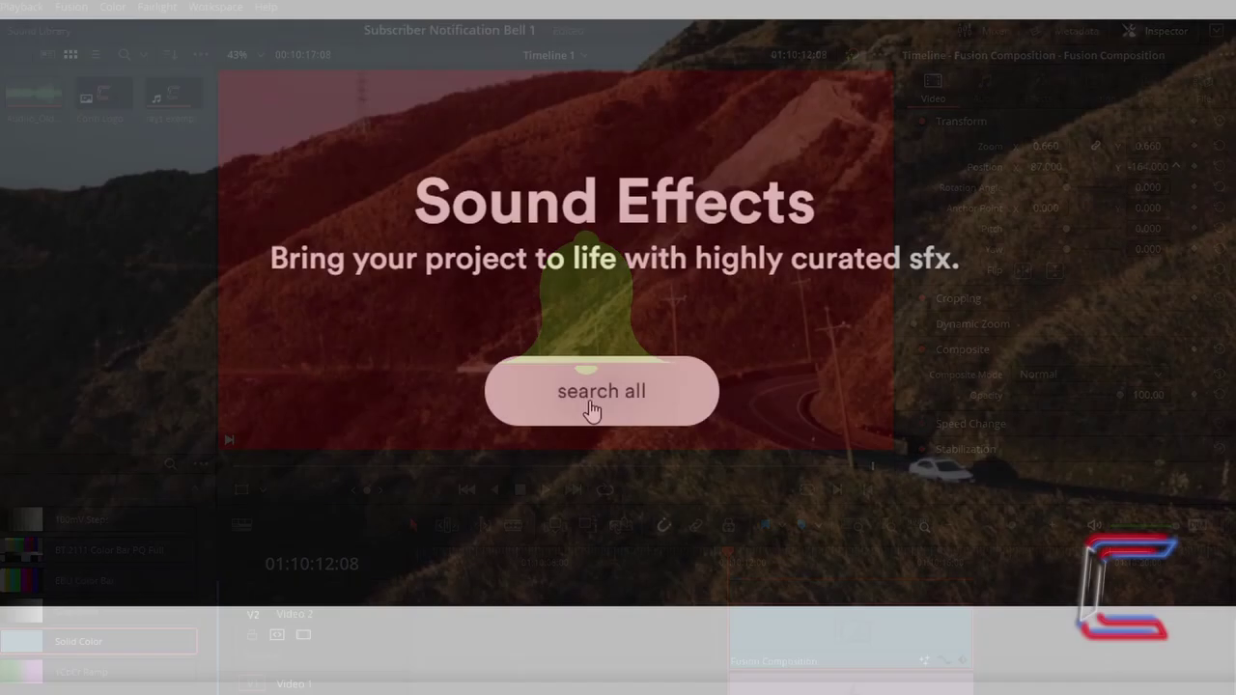